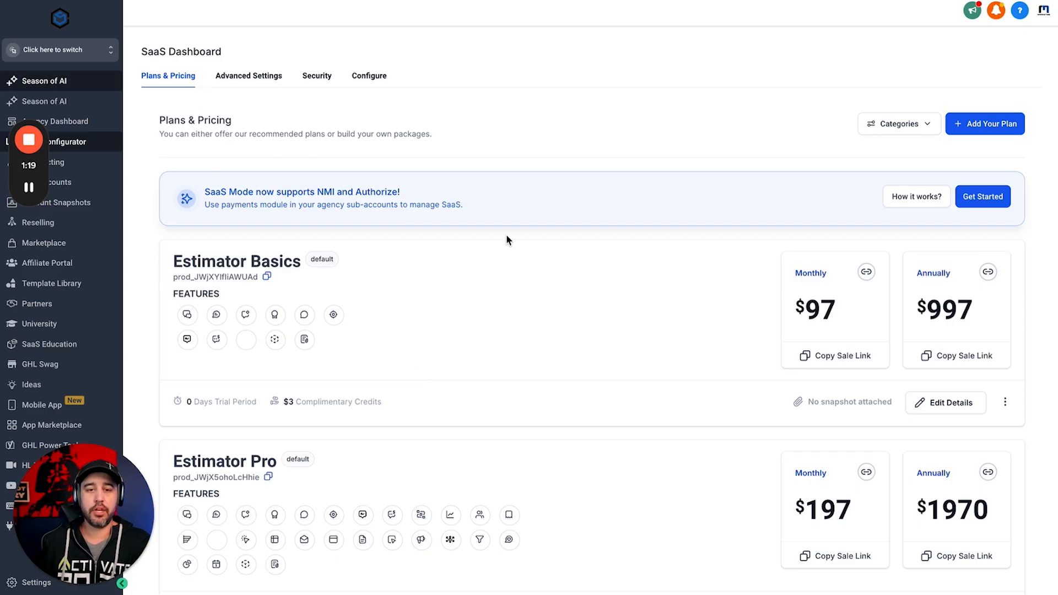
Review the existing SaaS plans with their features and monthly and annual prices in Plans & Pricing
{"action": "scroll", "coordinate": [506, 237], "scroll_direction": "down", "scroll_amount": 1}
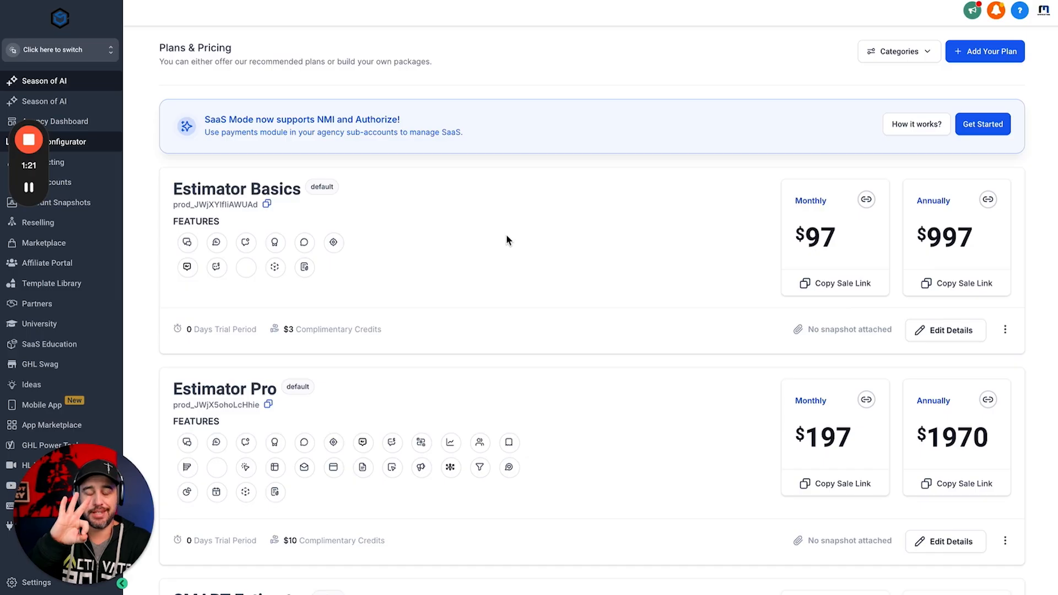
{"action": "scroll", "coordinate": [541, 248], "scroll_direction": "down", "scroll_amount": 10}
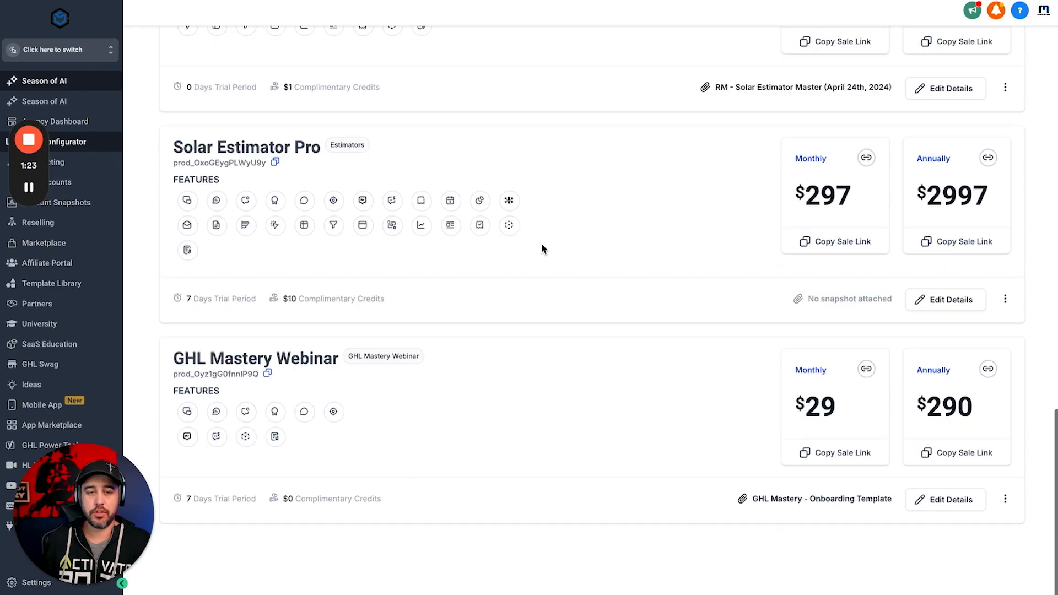
{"action": "scroll", "coordinate": [542, 248], "scroll_direction": "up", "scroll_amount": 9}
{"action": "scroll", "coordinate": [541, 249], "scroll_direction": "up", "scroll_amount": 2}
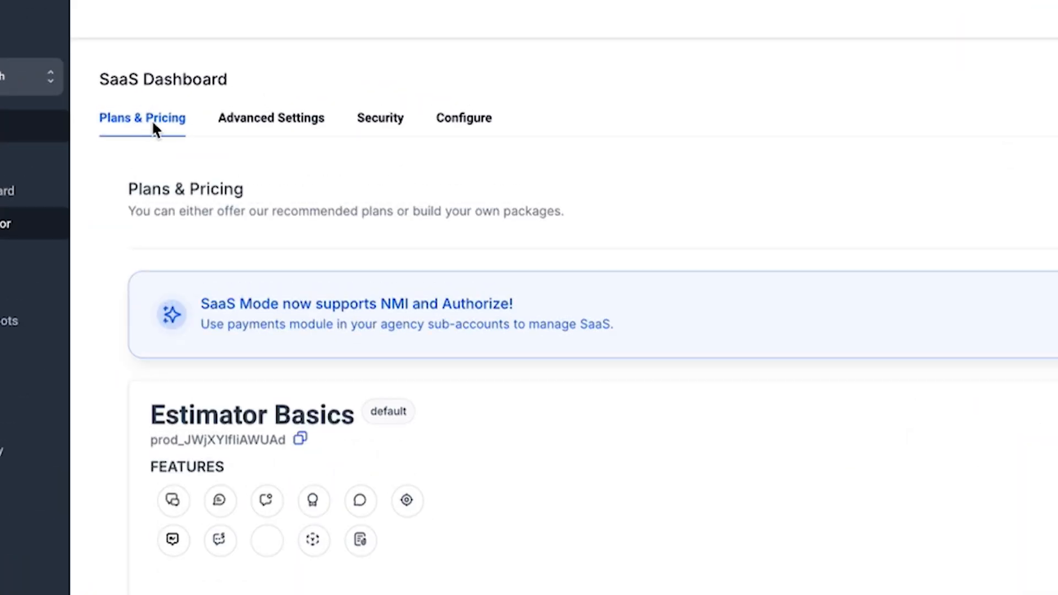
Open the Advanced Settings and read the subscription options for suspending sub-accounts on failed payments and letting admins upgrade
{"action": "left_click", "coordinate": [297, 127]}
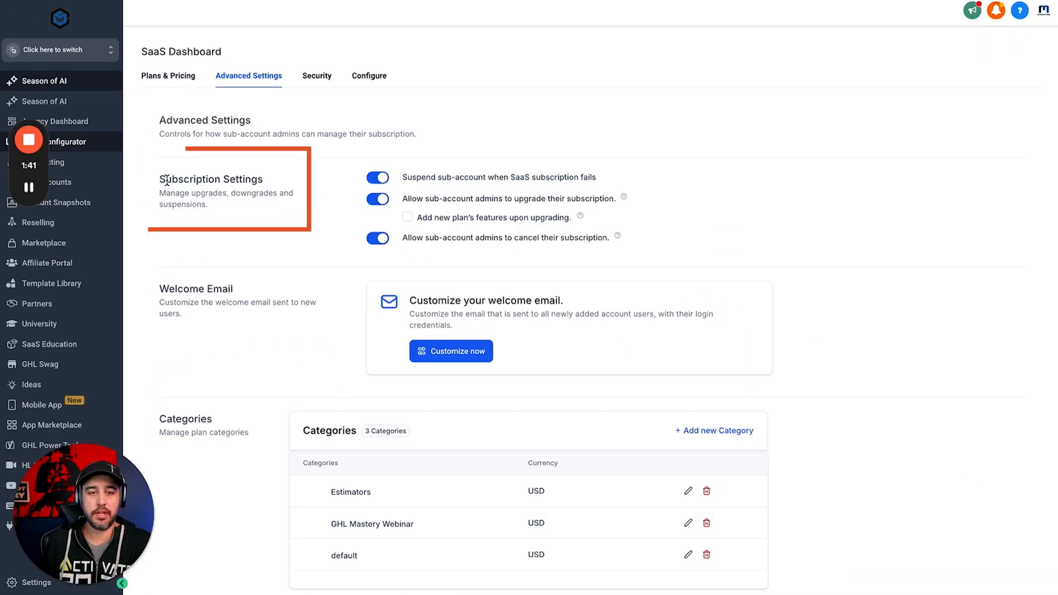
{"action": "left_click_drag", "start_coordinate": [161, 180], "coordinate": [274, 194]}
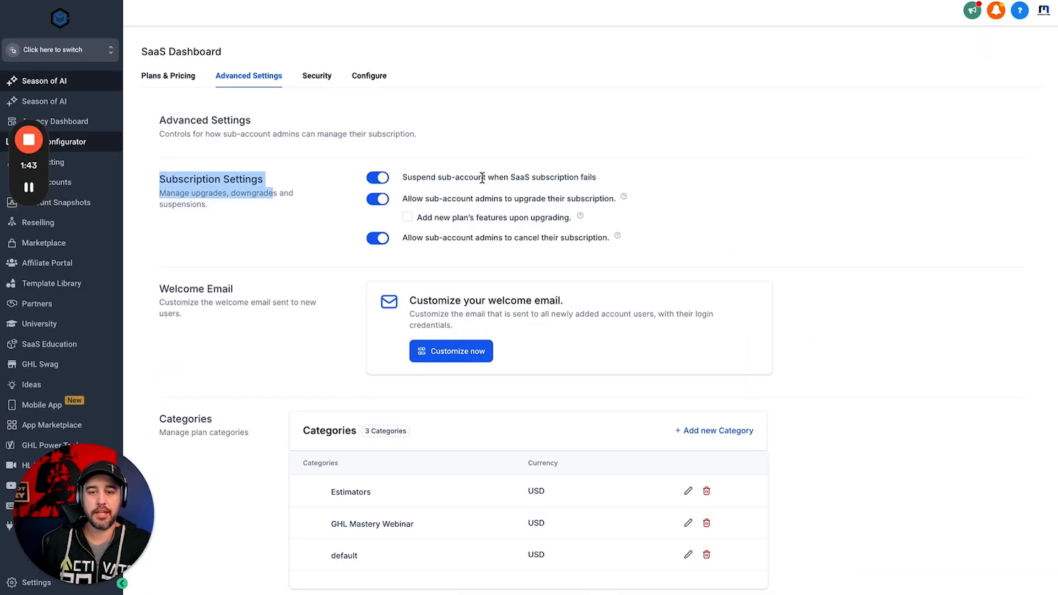
{"action": "left_click_drag", "start_coordinate": [599, 178], "coordinate": [409, 183]}
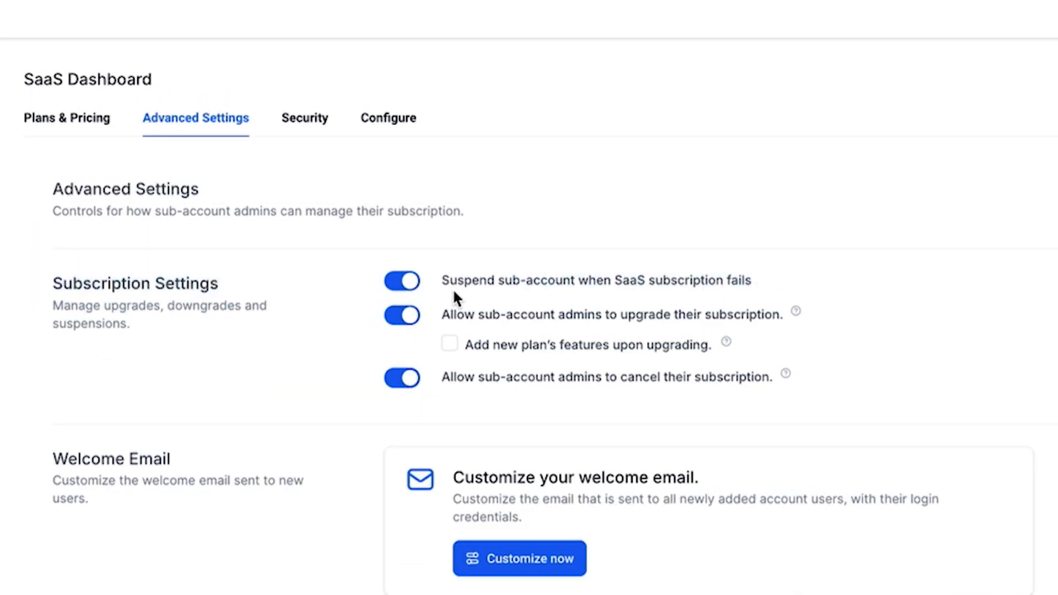
{"action": "left_click_drag", "start_coordinate": [455, 298], "coordinate": [435, 277]}
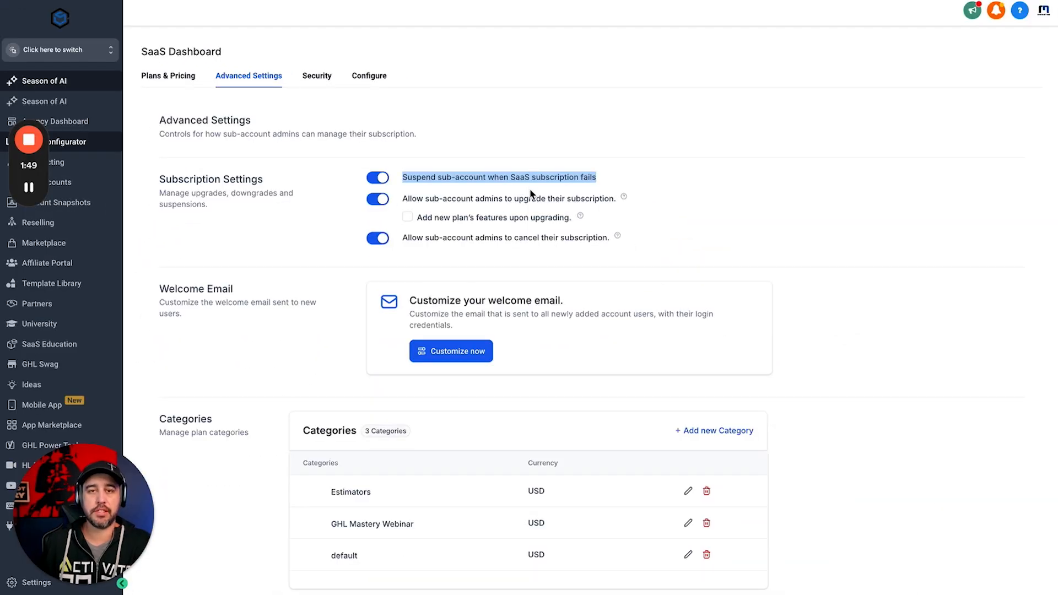
{"action": "left_click_drag", "start_coordinate": [398, 197], "coordinate": [458, 199]}
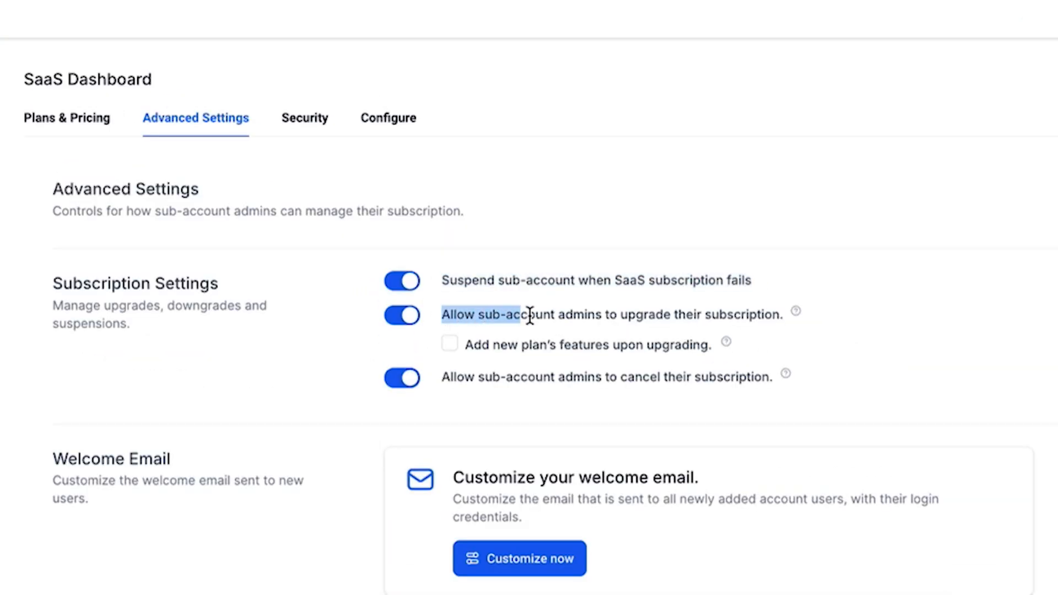
{"action": "left_click_drag", "start_coordinate": [530, 315], "coordinate": [779, 318]}
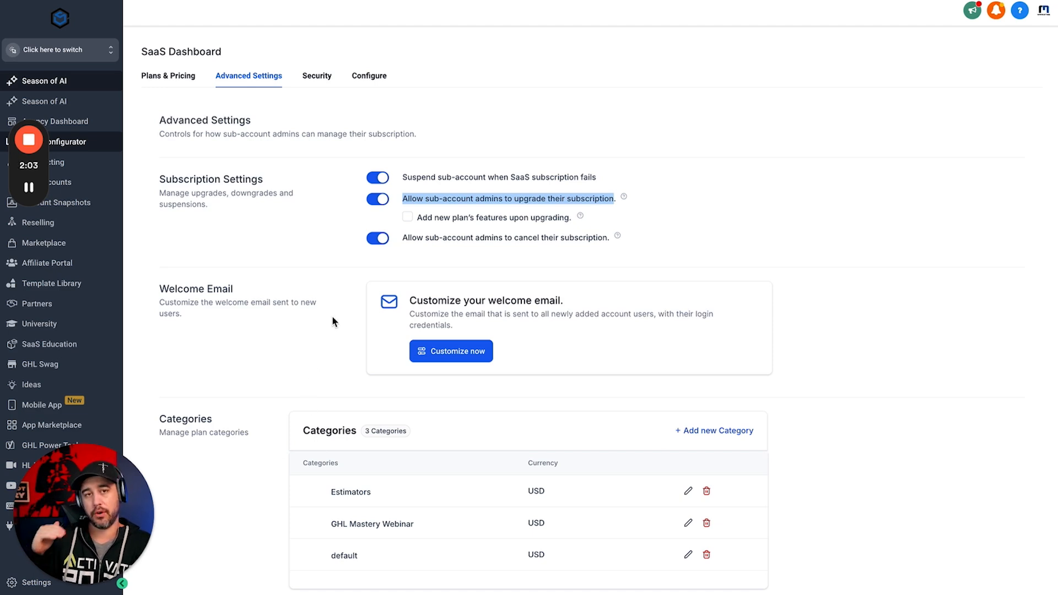
{"action": "left_click", "coordinate": [303, 245]}
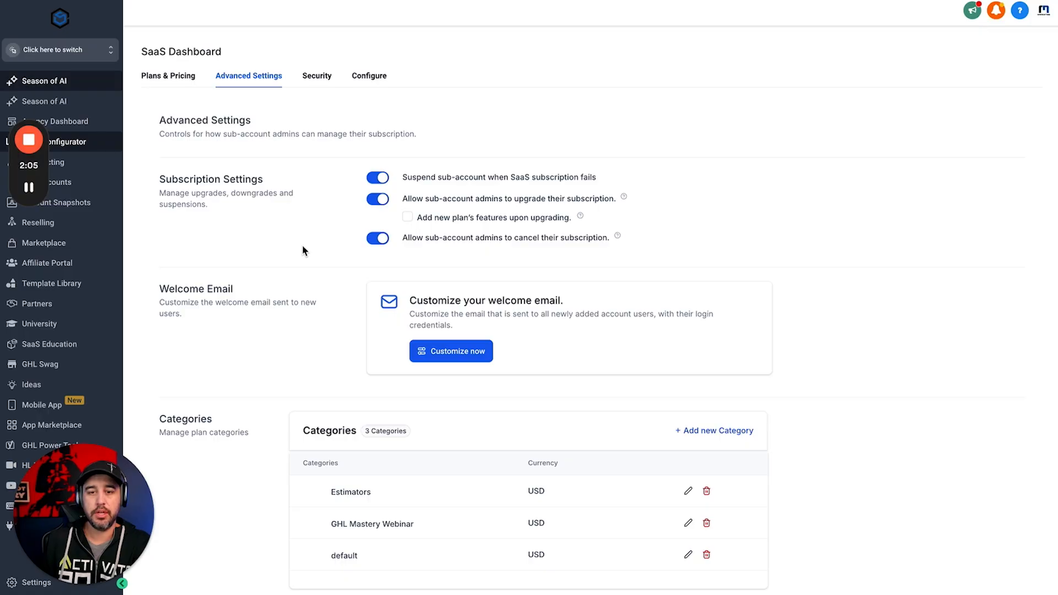
Enable adding the new plan's features upon upgrading and read the option letting sub-account admins cancel their subscription
{"action": "left_click", "coordinate": [408, 220]}
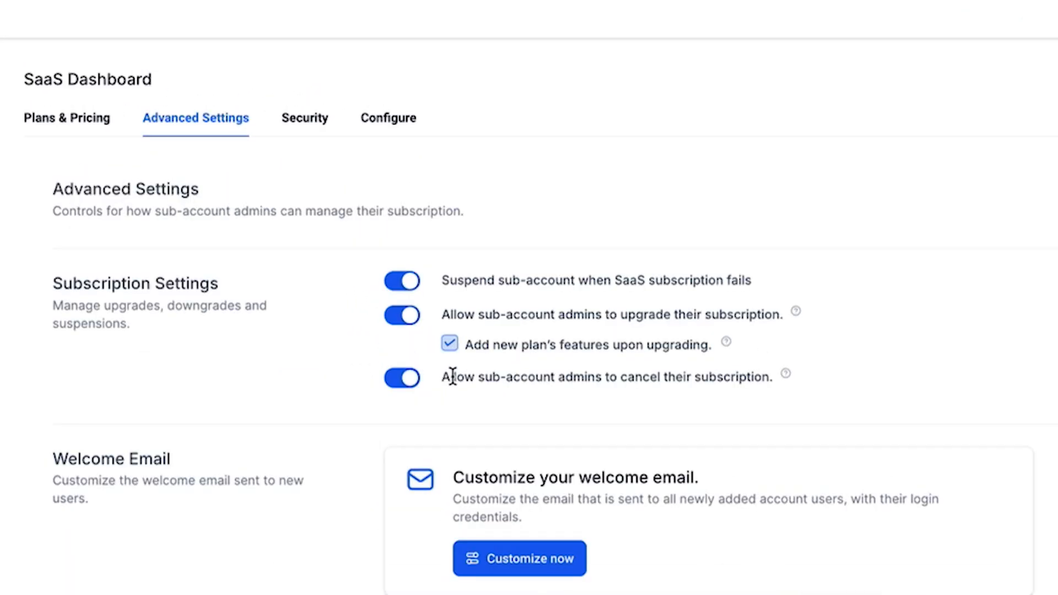
{"action": "left_click_drag", "start_coordinate": [452, 377], "coordinate": [785, 382]}
{"action": "left_click", "coordinate": [766, 393]}
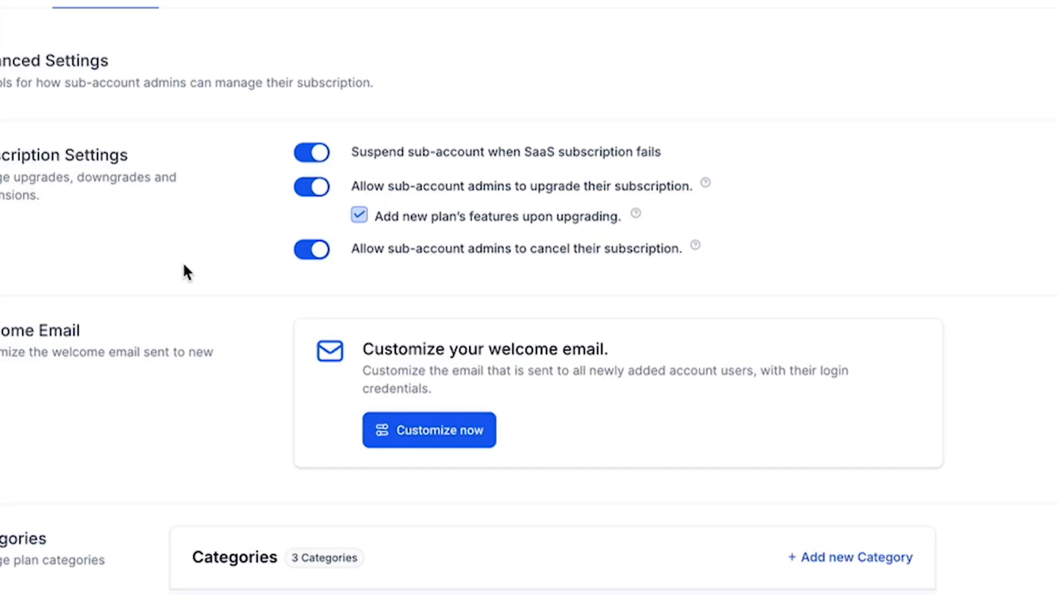
Create the custom welcome email template under the source sub-account found by searching "ghl mas", and close the email editor
{"action": "left_click", "coordinate": [443, 436]}
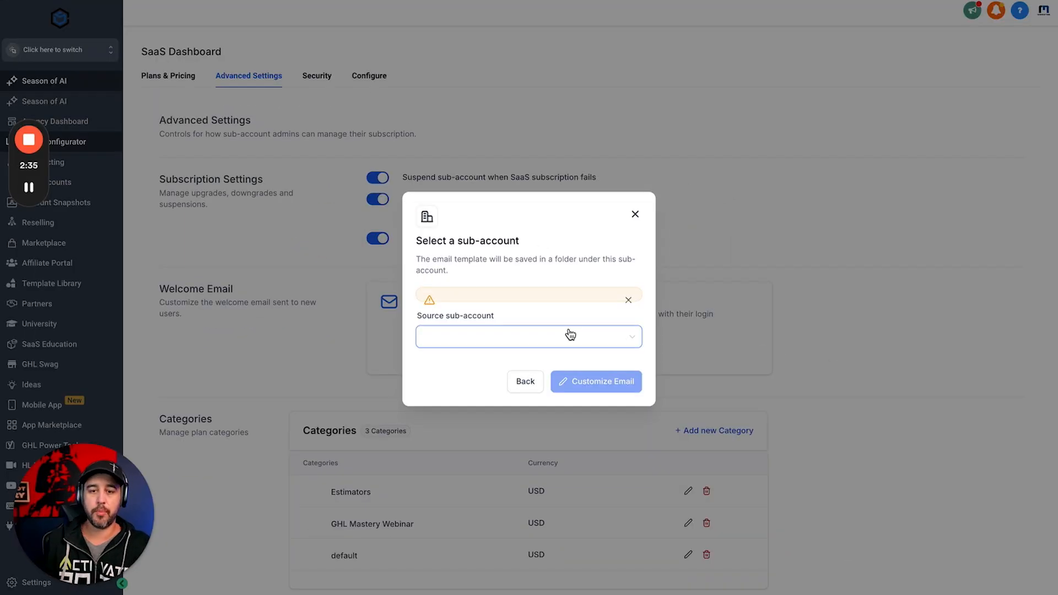
{"action": "left_click", "coordinate": [570, 334]}
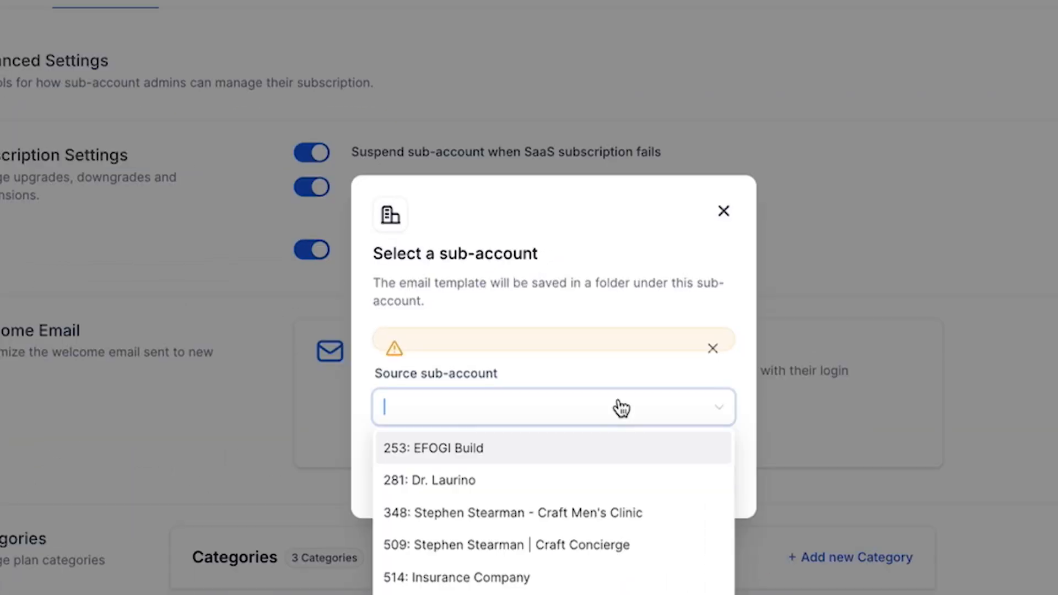
{"action": "type", "text": "ghl mas"}
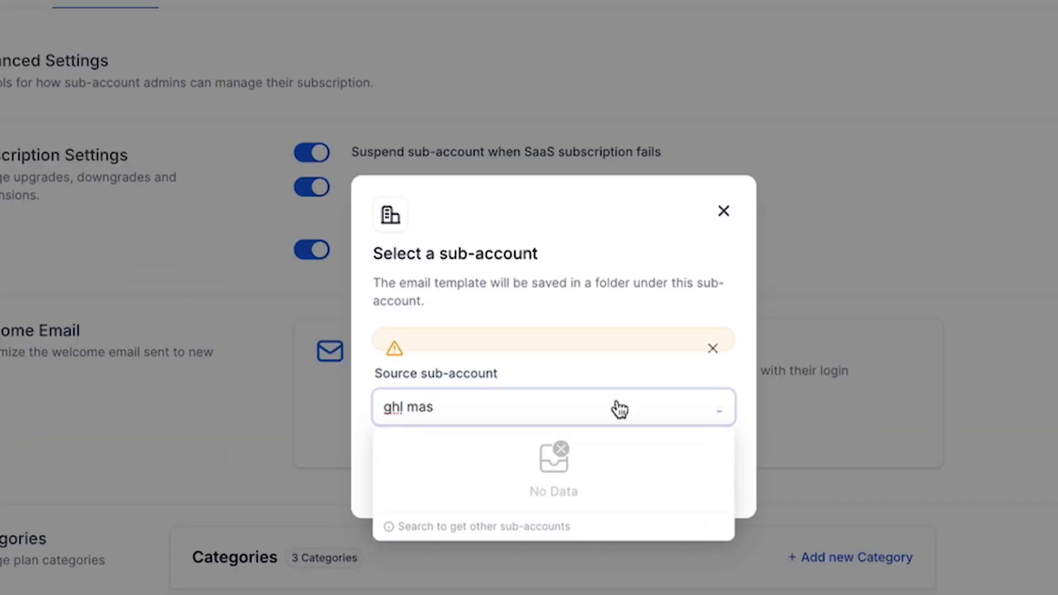
{"action": "left_click", "coordinate": [532, 458]}
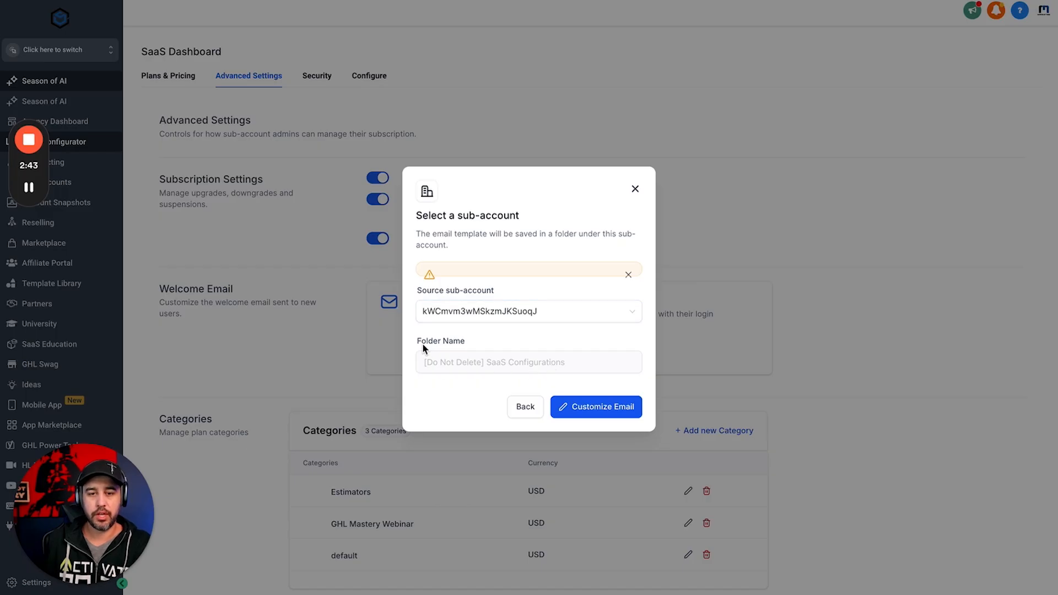
{"action": "left_click_drag", "start_coordinate": [425, 349], "coordinate": [502, 348]}
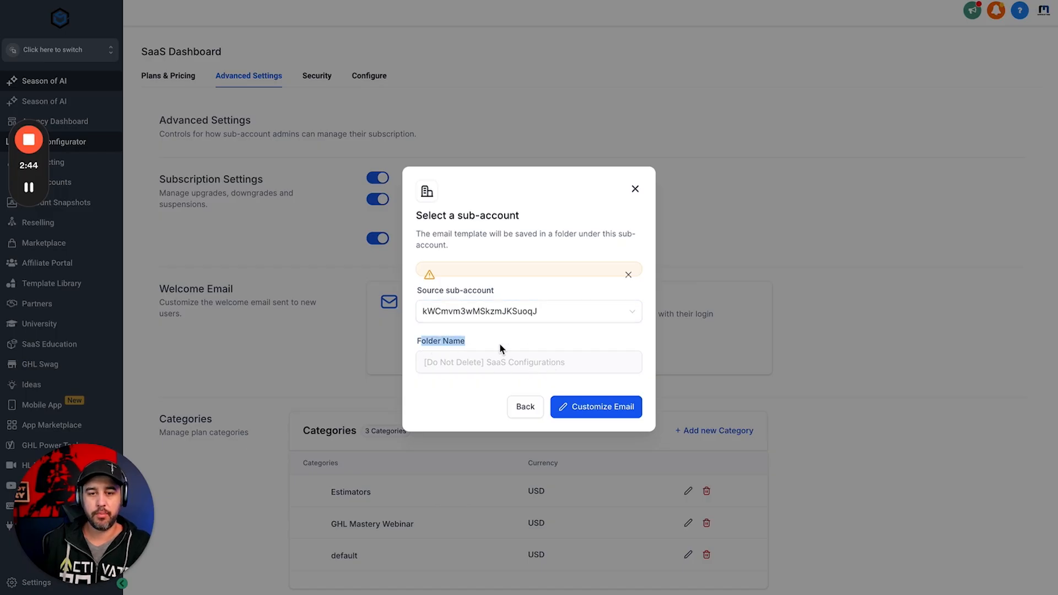
{"action": "left_click", "coordinate": [610, 406]}
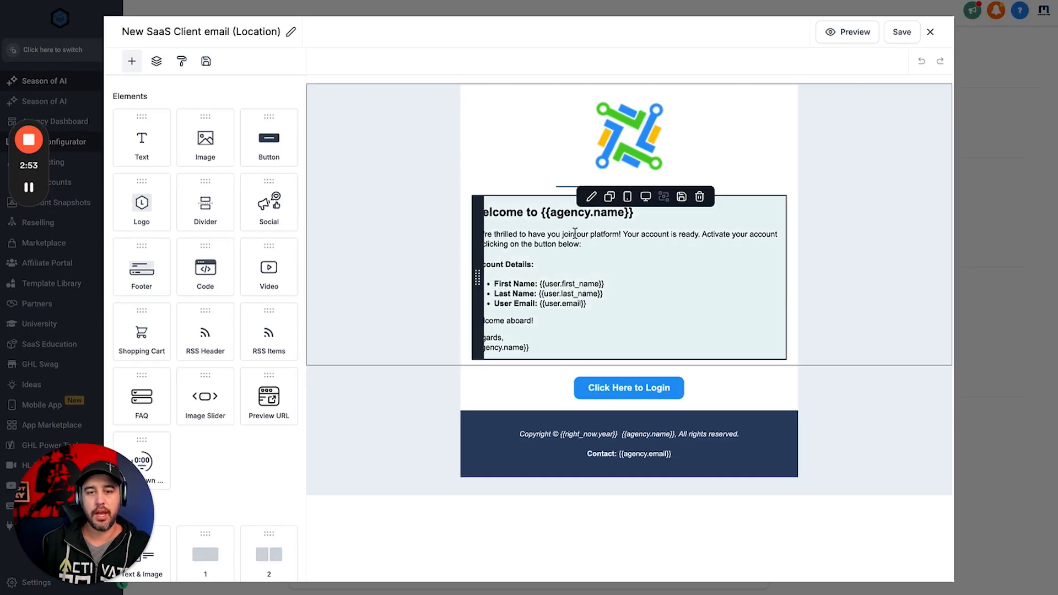
{"action": "left_click", "coordinate": [588, 156]}
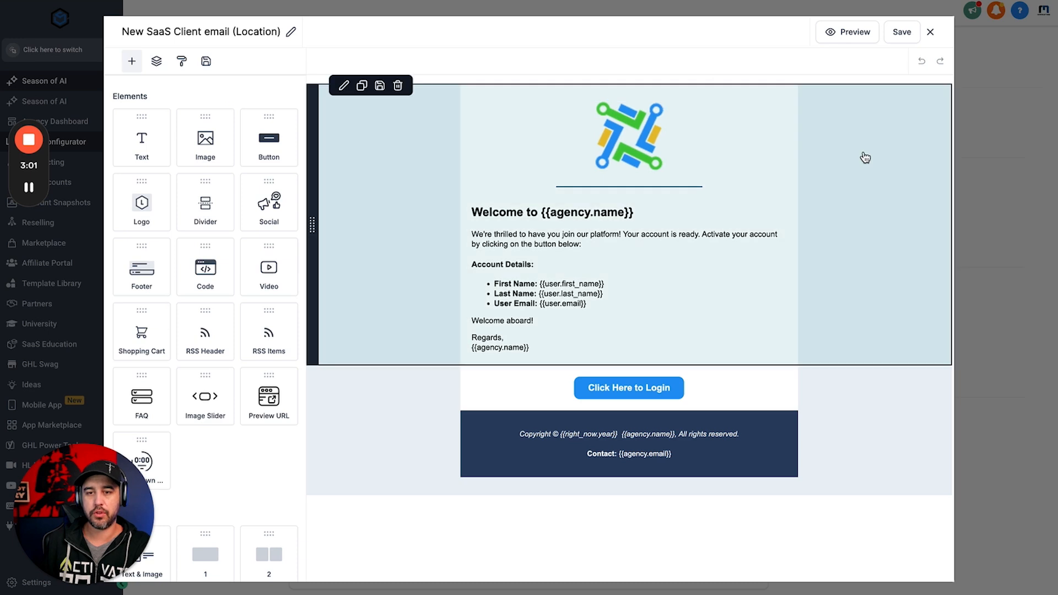
{"action": "left_click", "coordinate": [931, 34]}
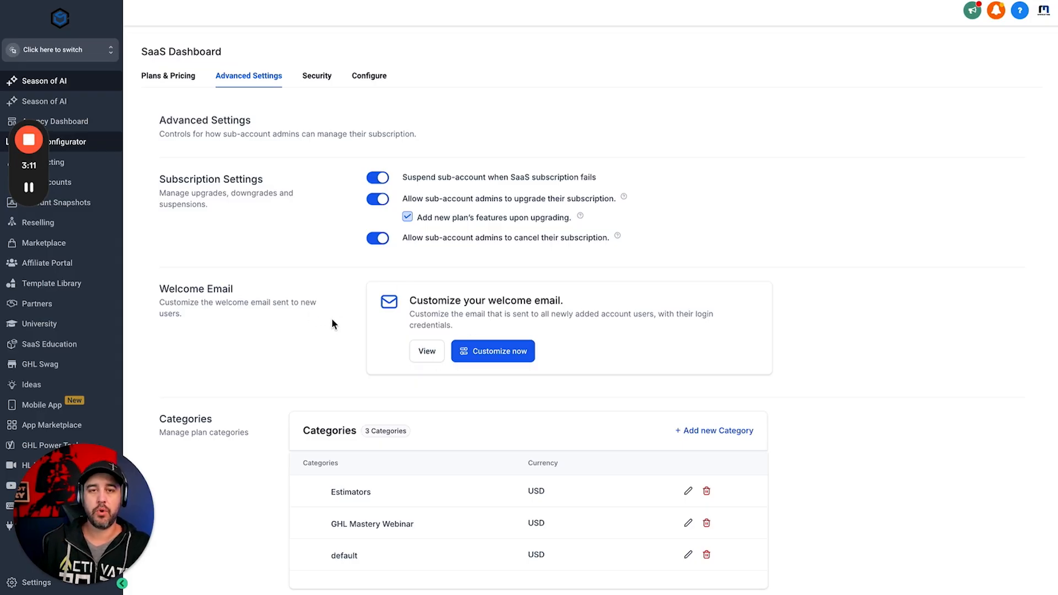
Examine the plan categories and the name and currency fields for a new category, without creating one
{"action": "scroll", "coordinate": [332, 322], "scroll_direction": "down", "scroll_amount": 1}
{"action": "double_click", "coordinate": [325, 379]}
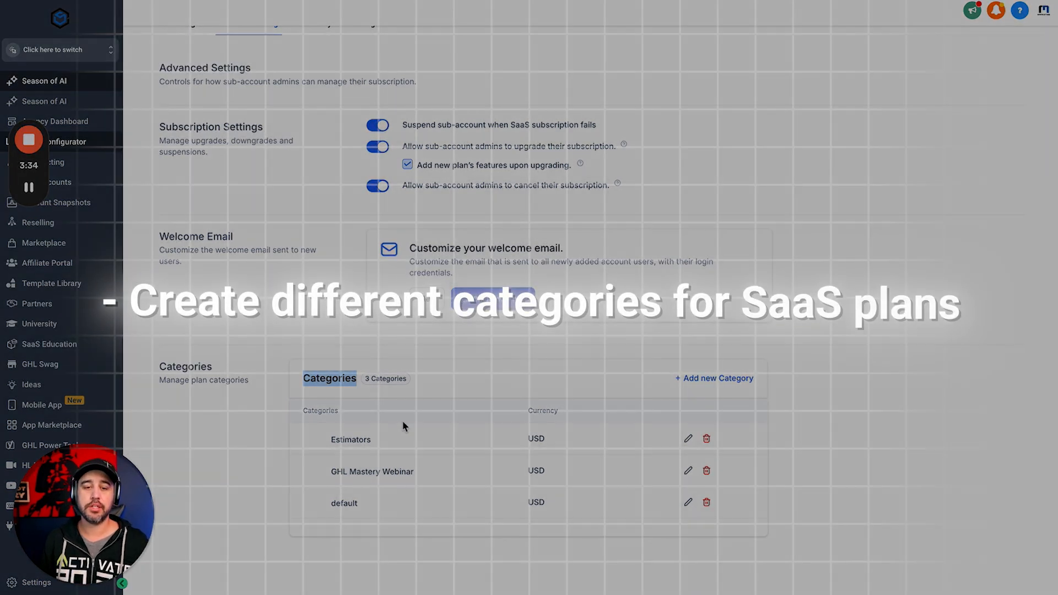
{"action": "left_click", "coordinate": [404, 422]}
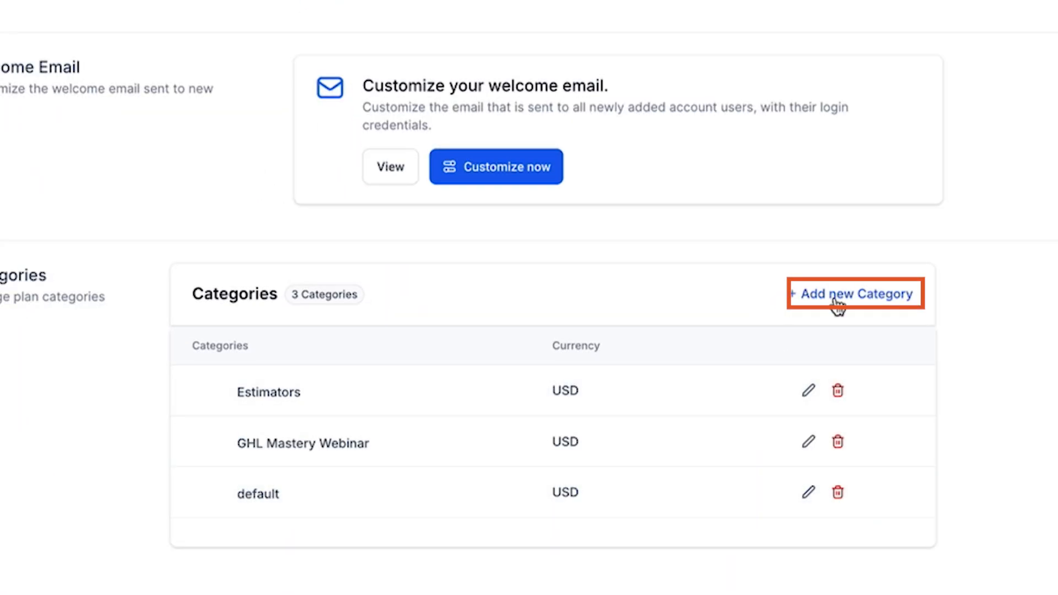
{"action": "left_click", "coordinate": [836, 296]}
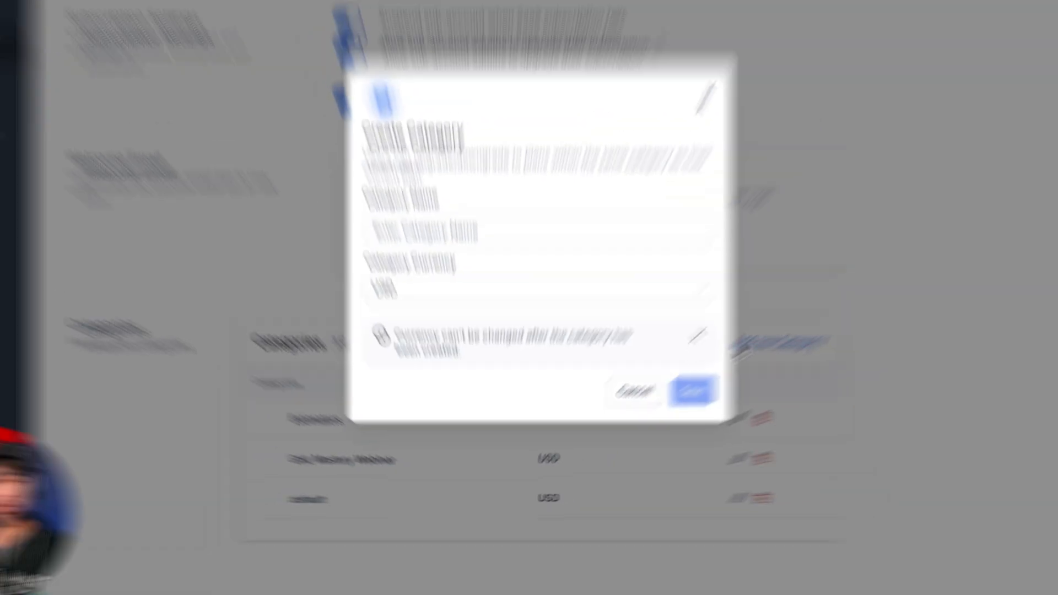
{"action": "left_click", "coordinate": [527, 284]}
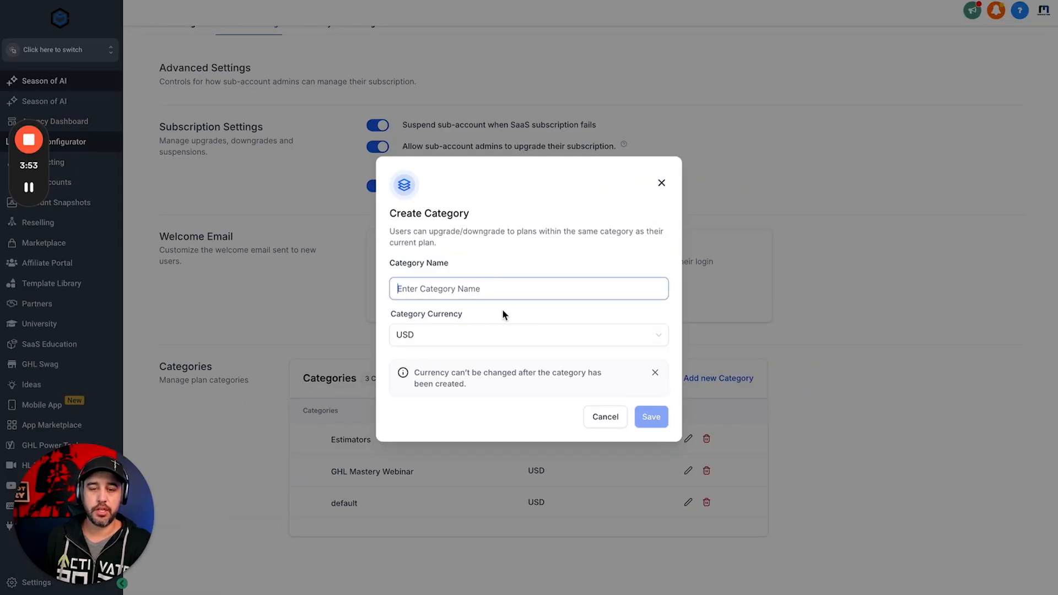
{"action": "left_click", "coordinate": [430, 337]}
{"action": "left_click", "coordinate": [430, 340]}
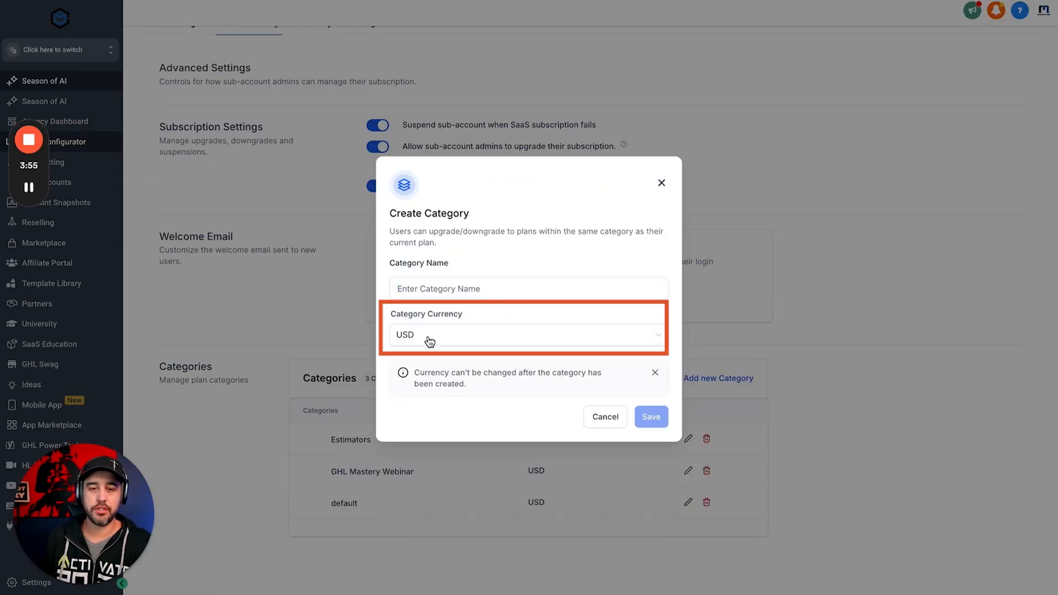
{"action": "left_click", "coordinate": [605, 417]}
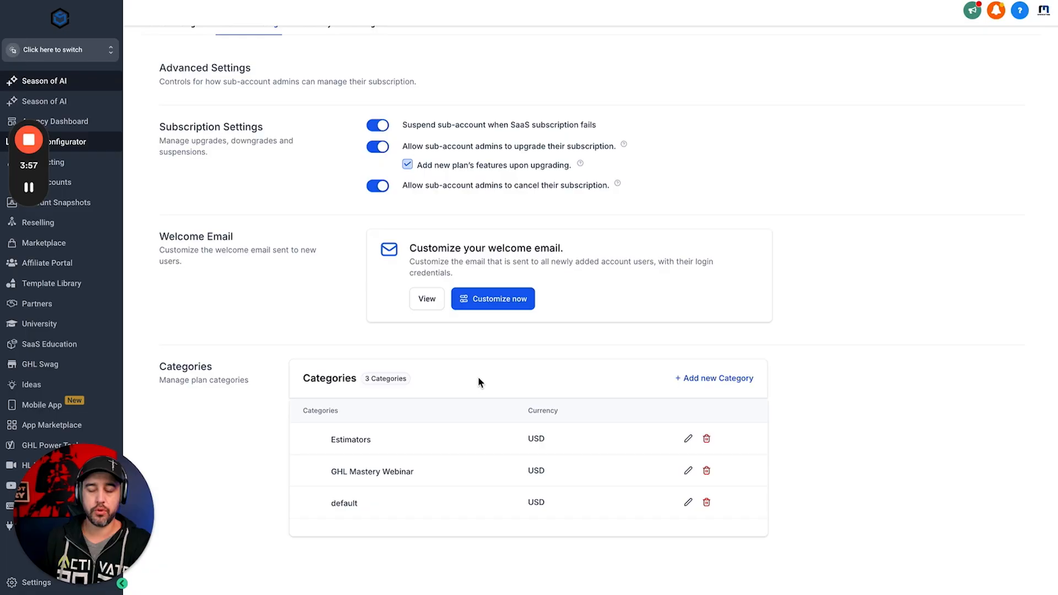
{"action": "scroll", "coordinate": [475, 380], "scroll_direction": "up", "scroll_amount": 1}
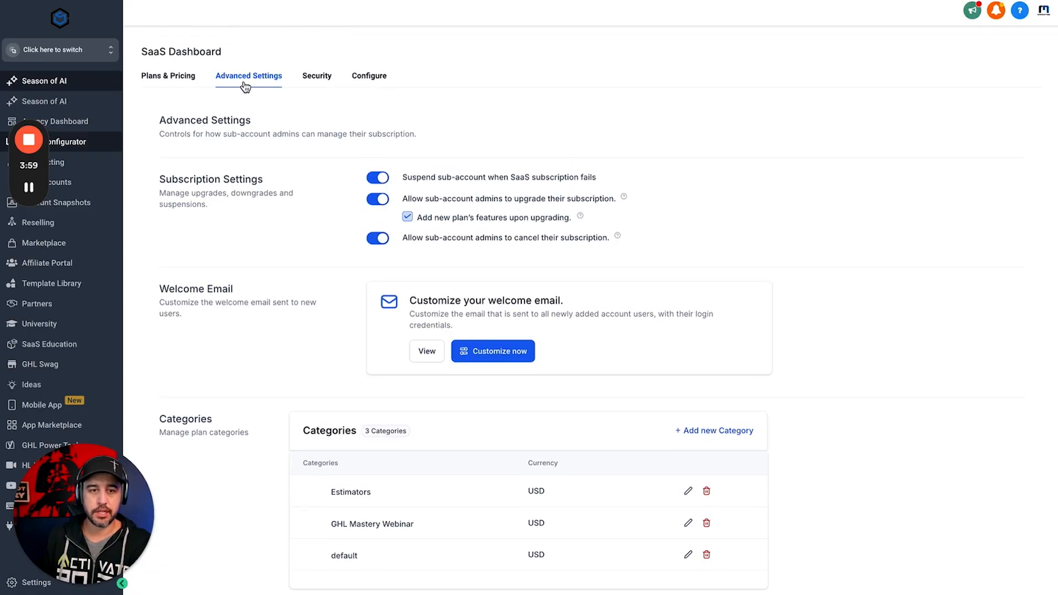
Open the Security settings and read the options for pausing new sub-accounts and verifying phone numbers with 2-Factor Authentication
{"action": "left_click", "coordinate": [325, 78]}
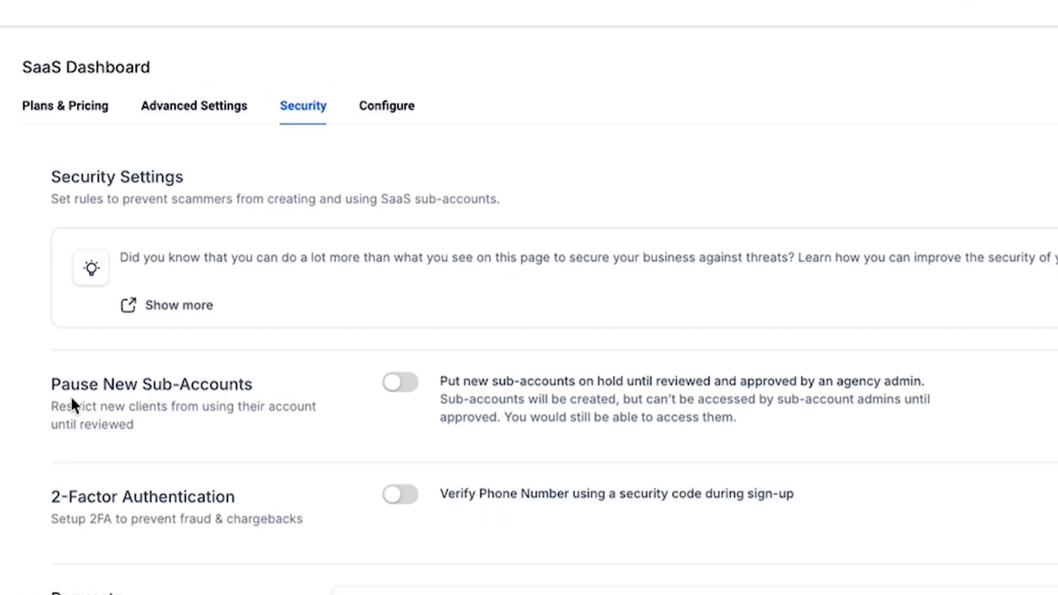
{"action": "left_click_drag", "start_coordinate": [47, 385], "coordinate": [265, 385]}
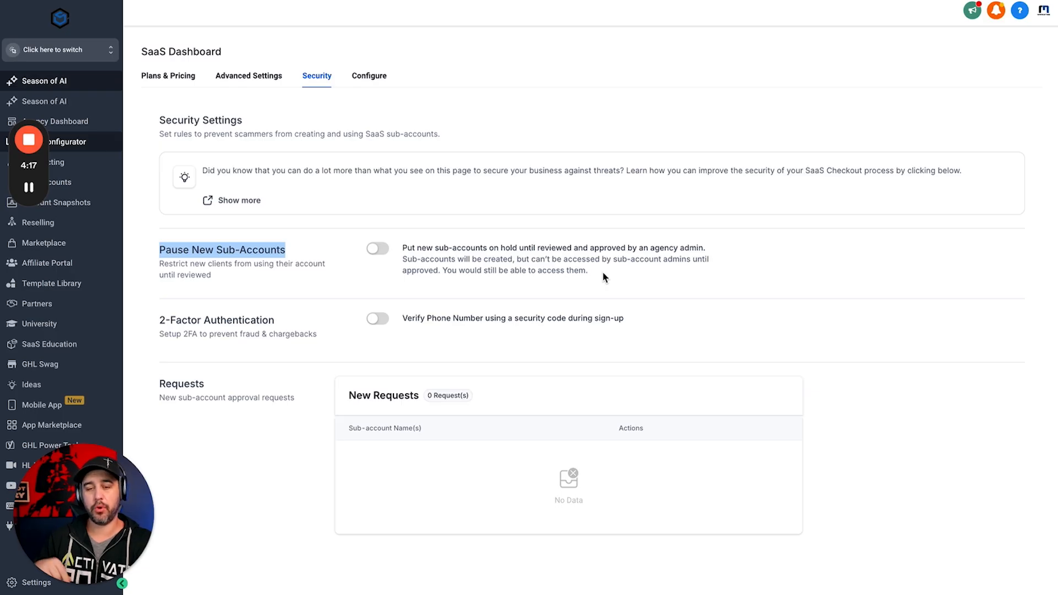
{"action": "triple_click", "coordinate": [470, 253]}
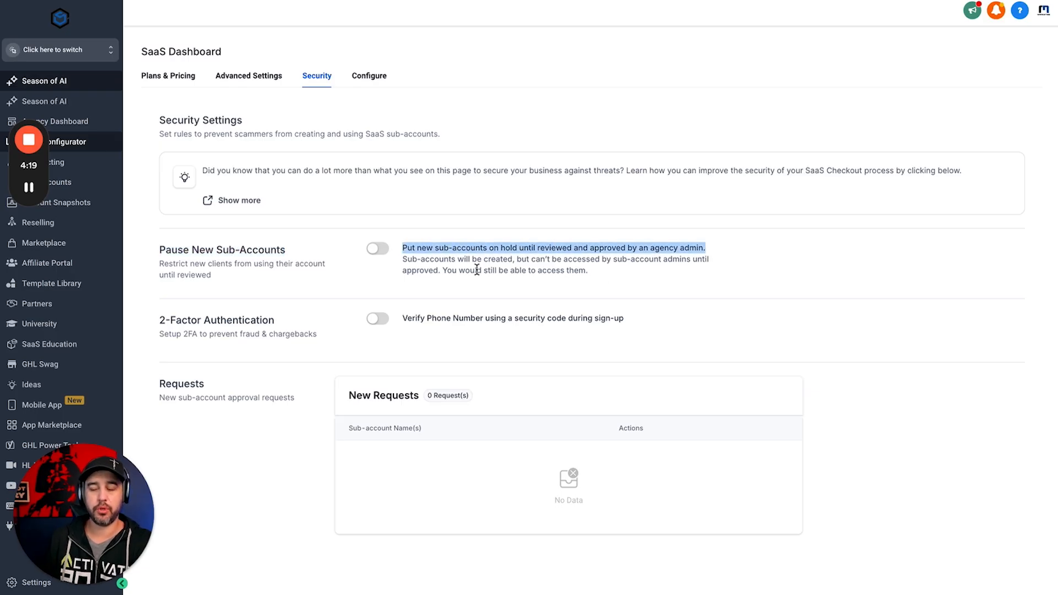
{"action": "left_click", "coordinate": [477, 269]}
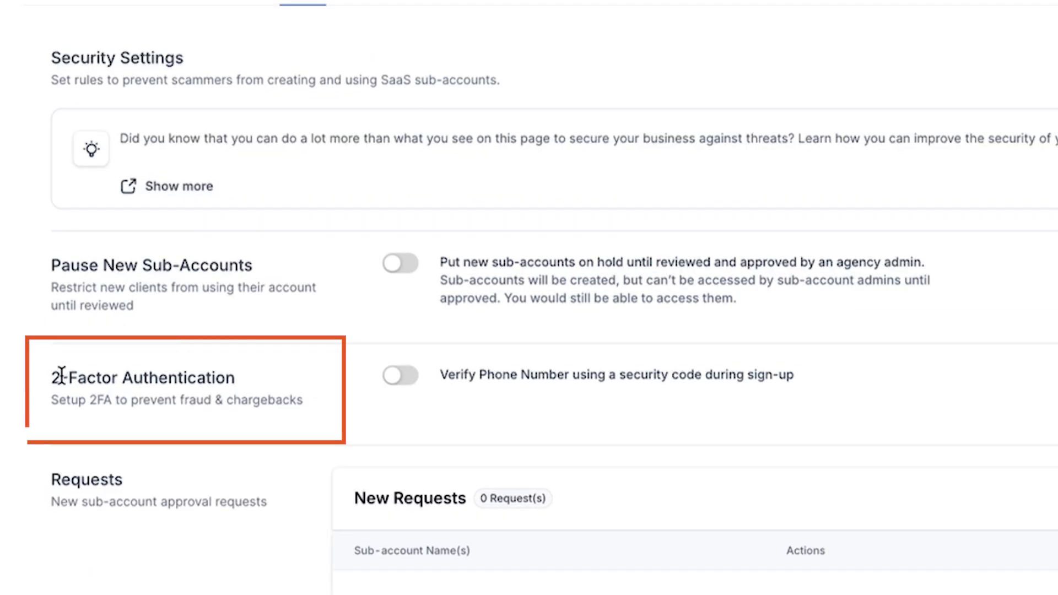
{"action": "mouse_move", "coordinate": [62, 376]}
{"action": "left_mouse_down"}
{"action": "mouse_move", "coordinate": [166, 373]}
{"action": "mouse_move", "coordinate": [265, 392]}
{"action": "left_mouse_up"}
{"action": "left_click", "coordinate": [266, 391]}
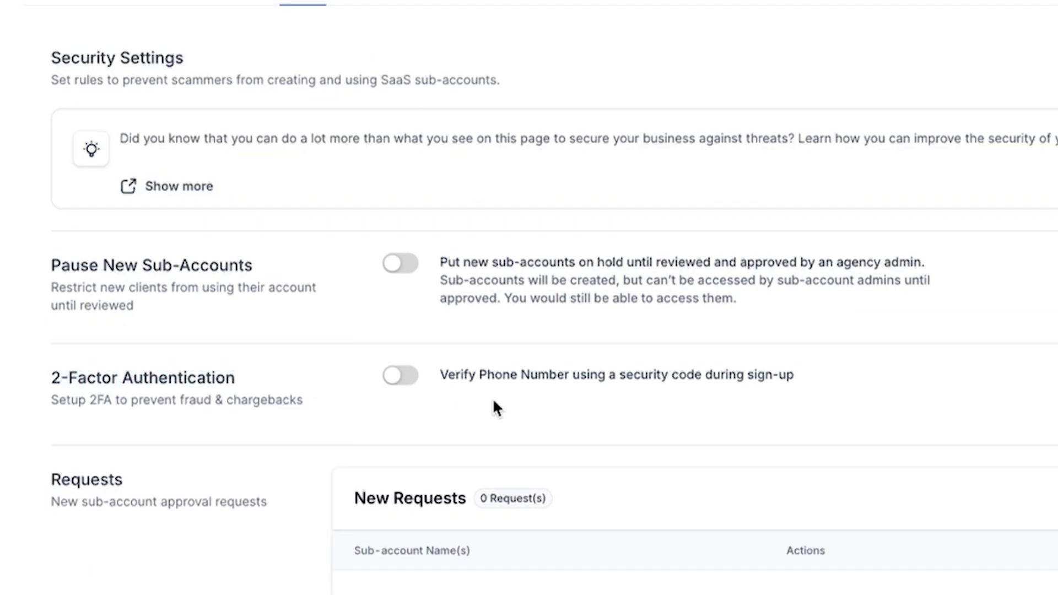
{"action": "left_click_drag", "start_coordinate": [438, 367], "coordinate": [836, 394]}
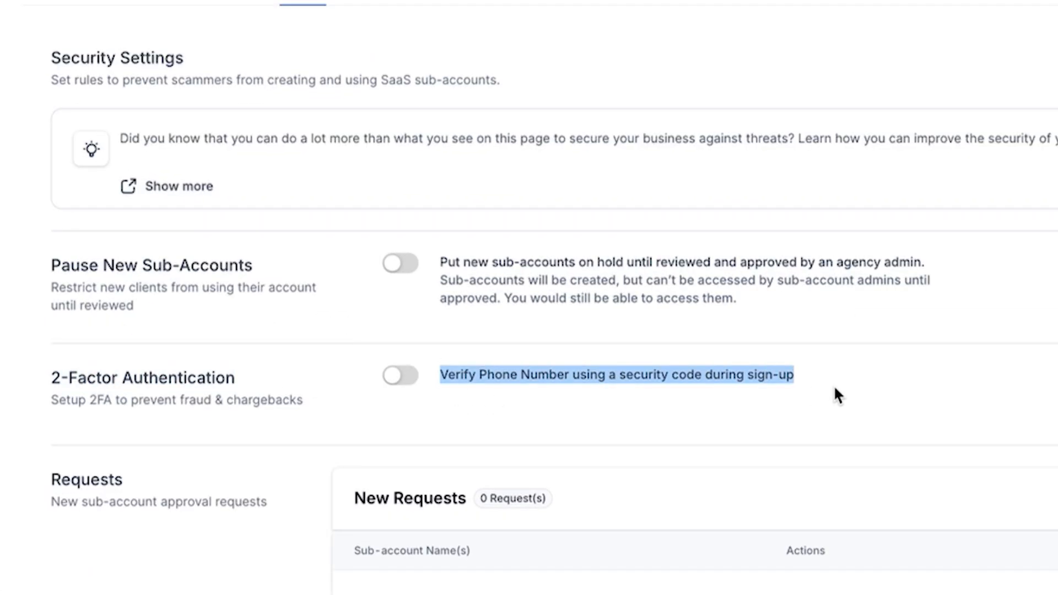
{"action": "left_click", "coordinate": [833, 384]}
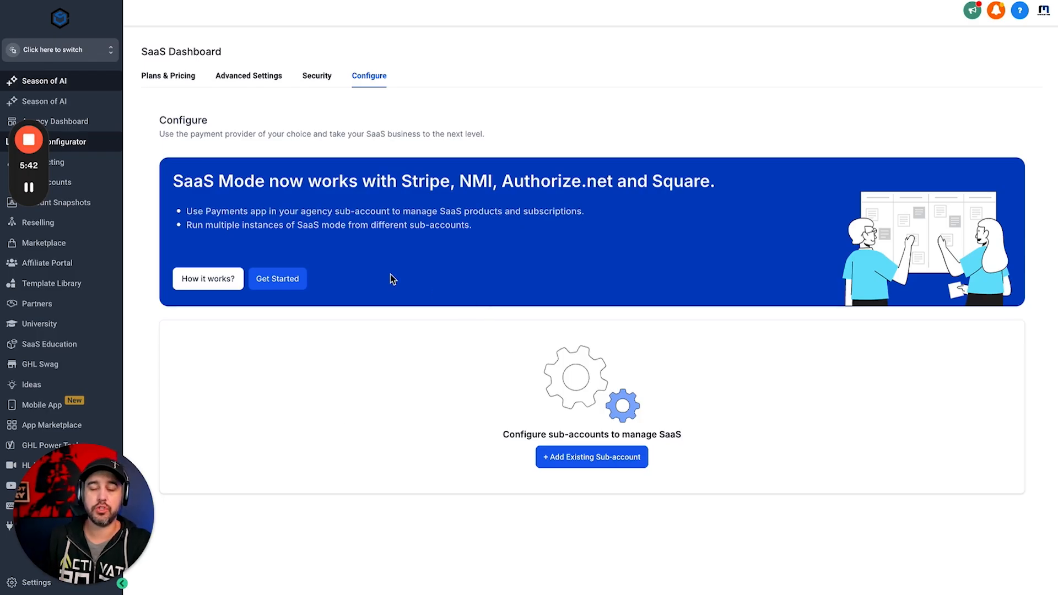
Open the Estimator Basics plan for editing from the plans list and review its name and description
{"action": "left_click", "coordinate": [171, 77]}
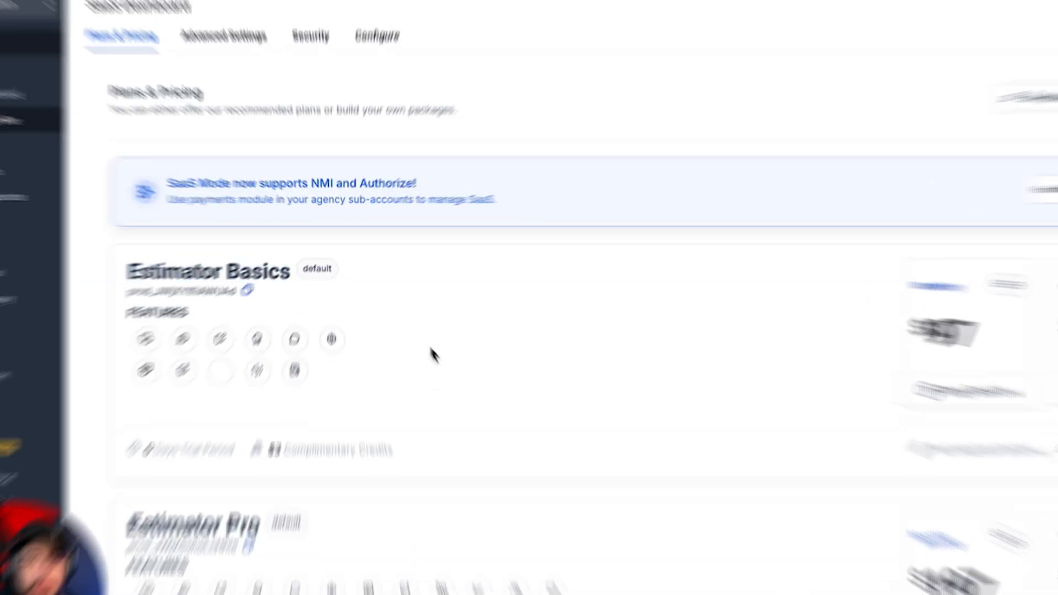
{"action": "left_click", "coordinate": [944, 402]}
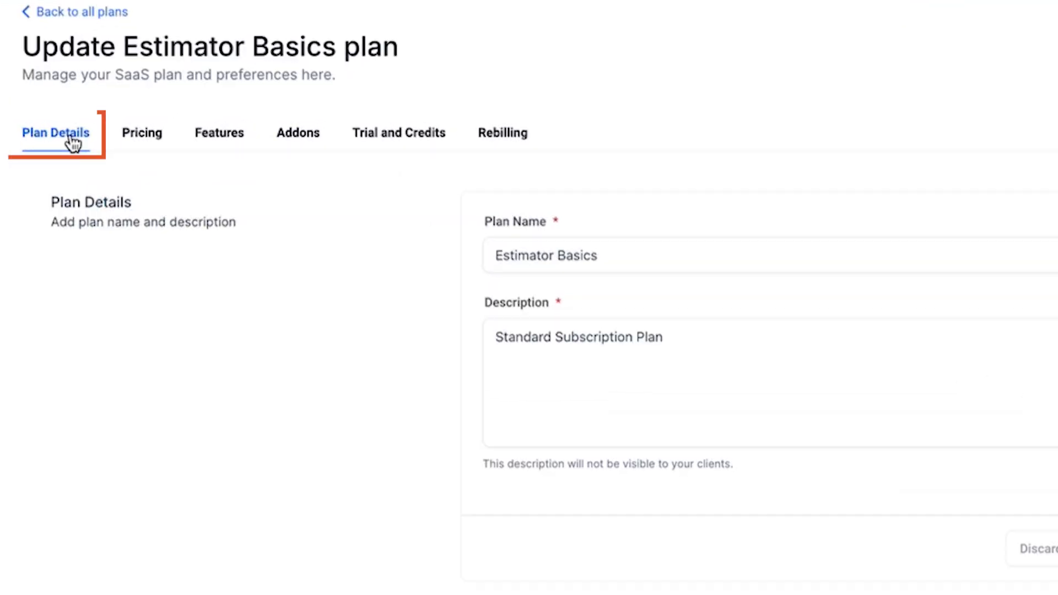
{"action": "left_click", "coordinate": [599, 260]}
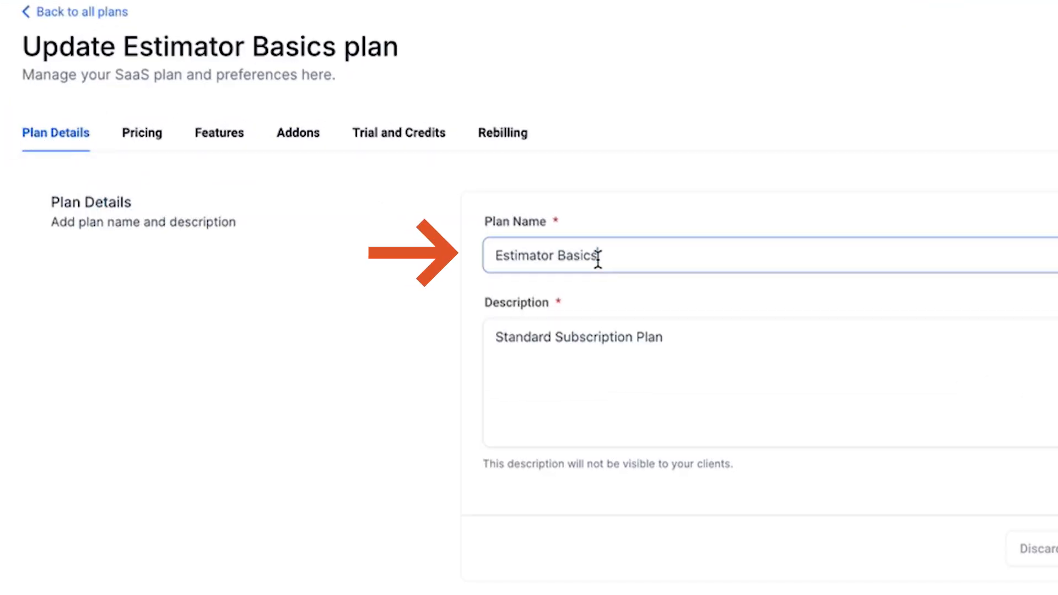
{"action": "key", "text": "ctrl+a"}
{"action": "left_click_drag", "start_coordinate": [690, 333], "coordinate": [400, 342]}
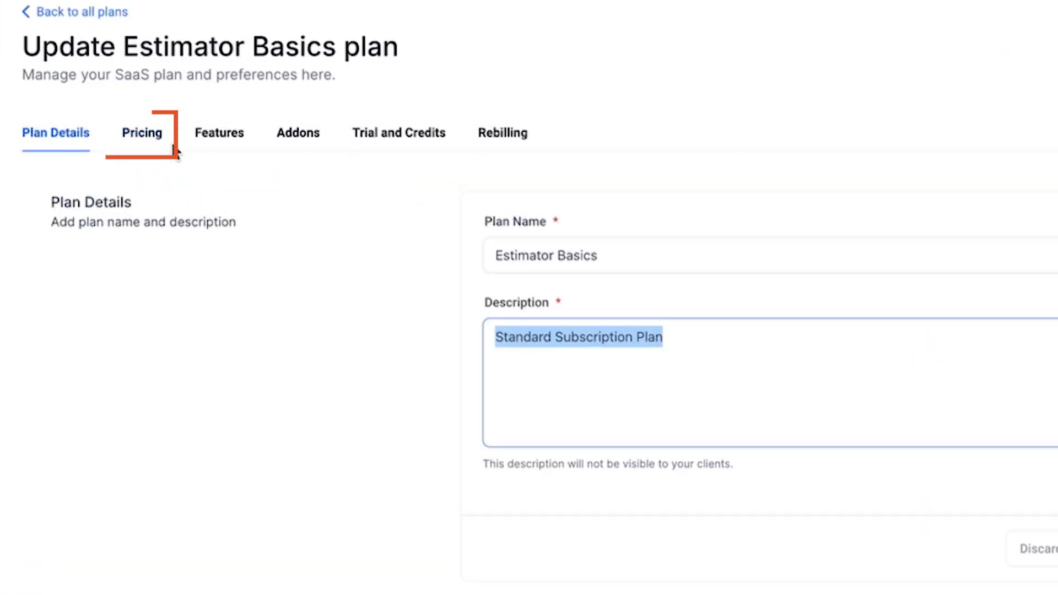
Examine the plan's monthly and annual pricing details
{"action": "left_click", "coordinate": [147, 135]}
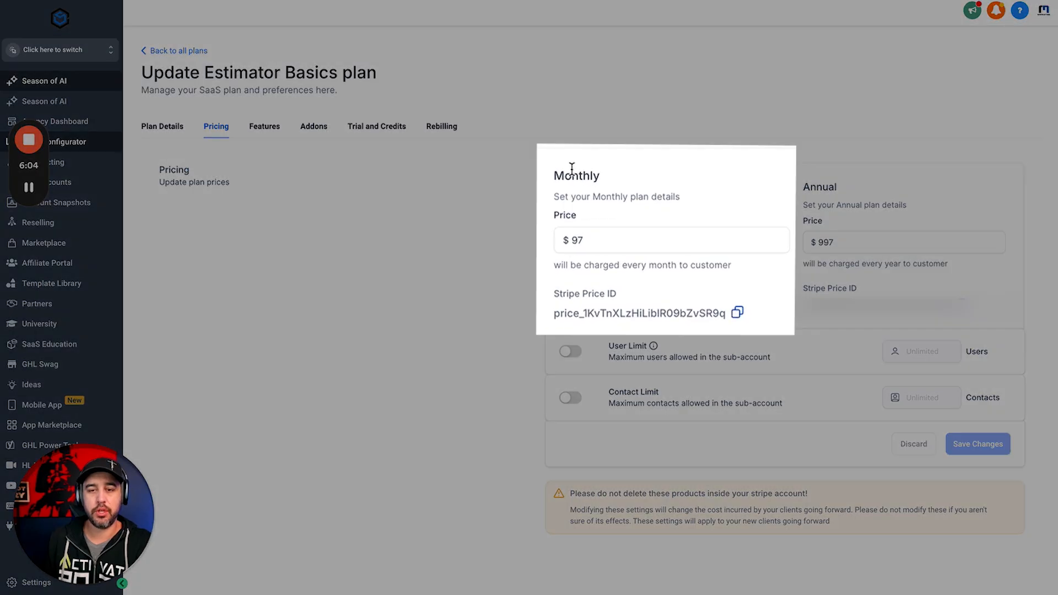
{"action": "left_click_drag", "start_coordinate": [572, 168], "coordinate": [777, 194]}
{"action": "left_click", "coordinate": [750, 174]}
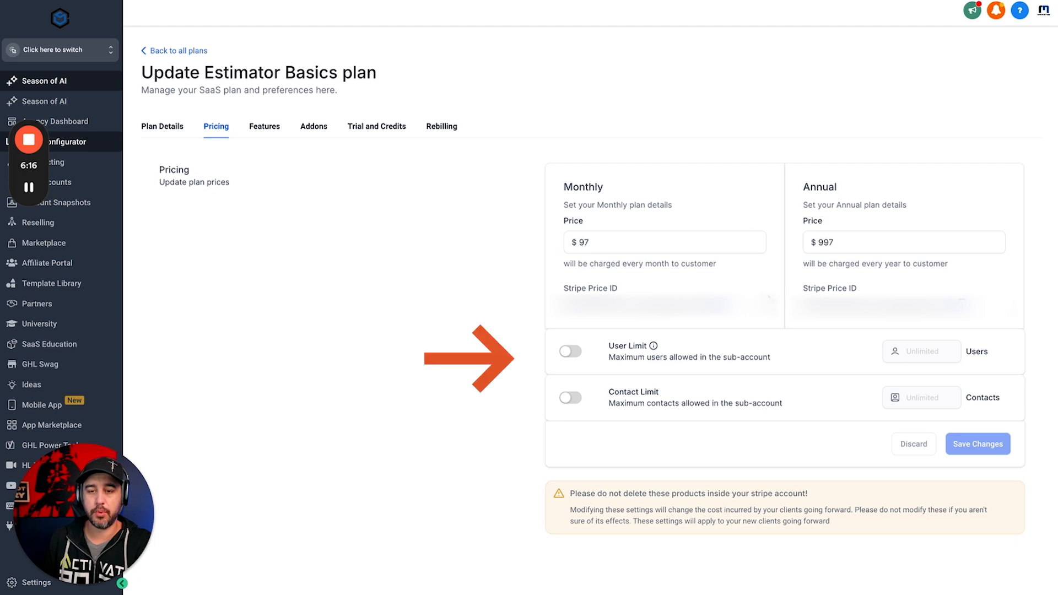
Try out the plan's User Limit and Contact Limit options, restoring both to off
{"action": "left_click", "coordinate": [570, 352]}
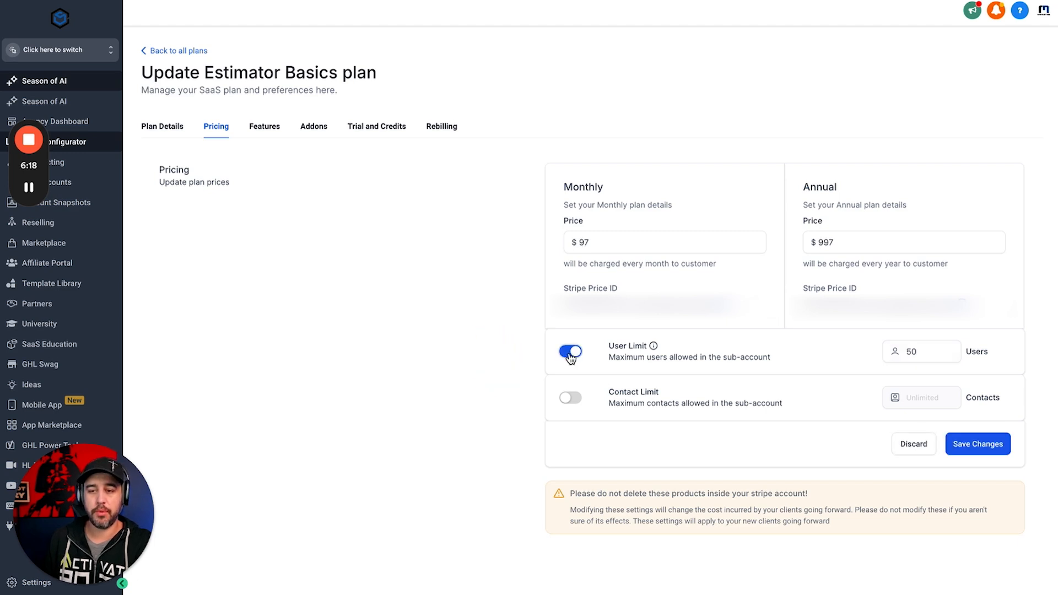
{"action": "left_click", "coordinate": [570, 353]}
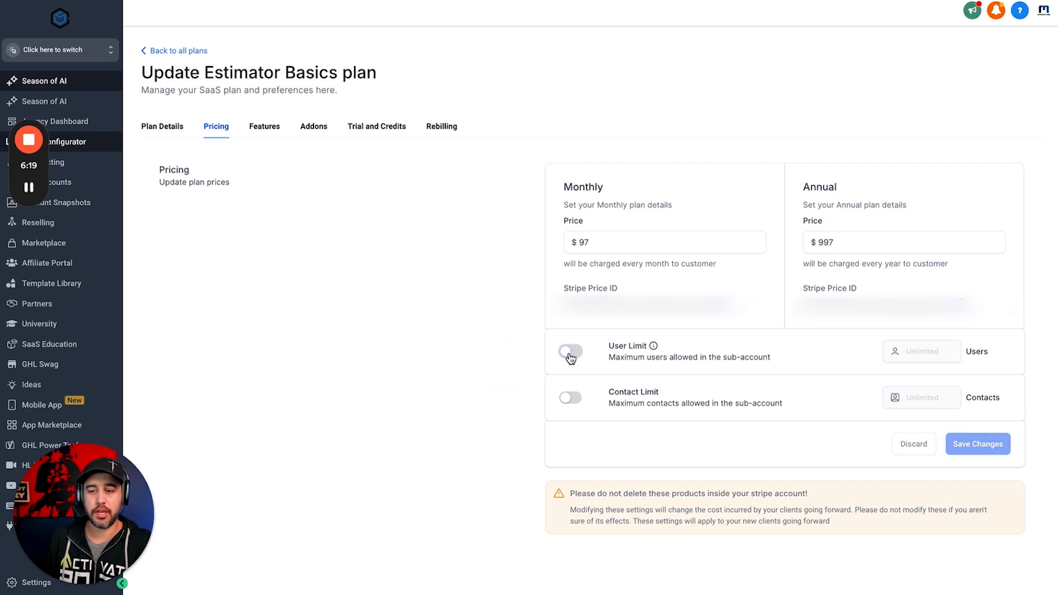
{"action": "left_click", "coordinate": [571, 398]}
{"action": "left_click", "coordinate": [572, 399]}
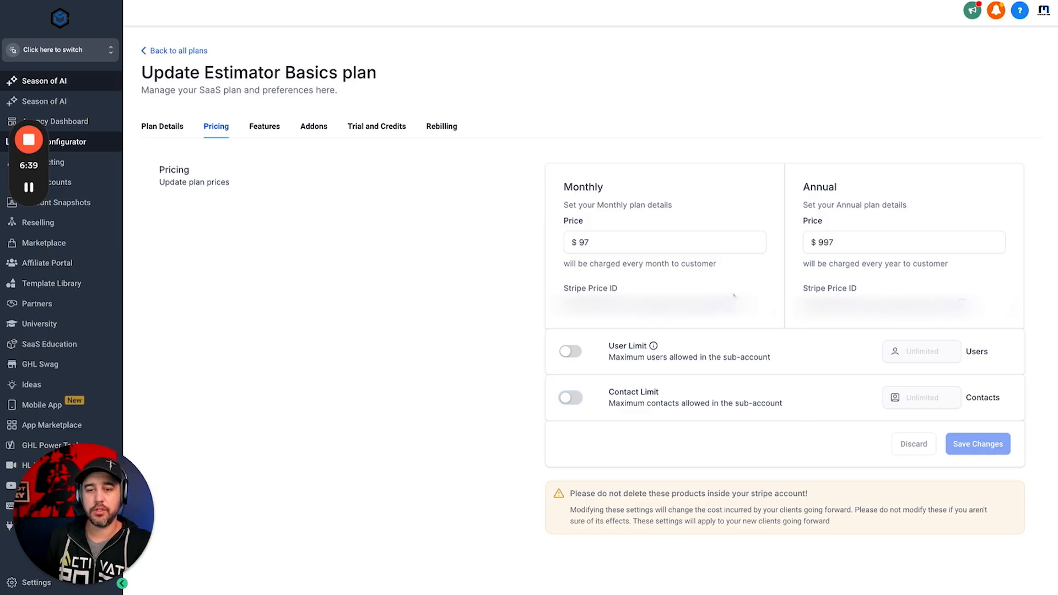
Review the plan's selectable features and glance at the sub-account's payment integration in the other browser tab
{"action": "left_click", "coordinate": [272, 141]}
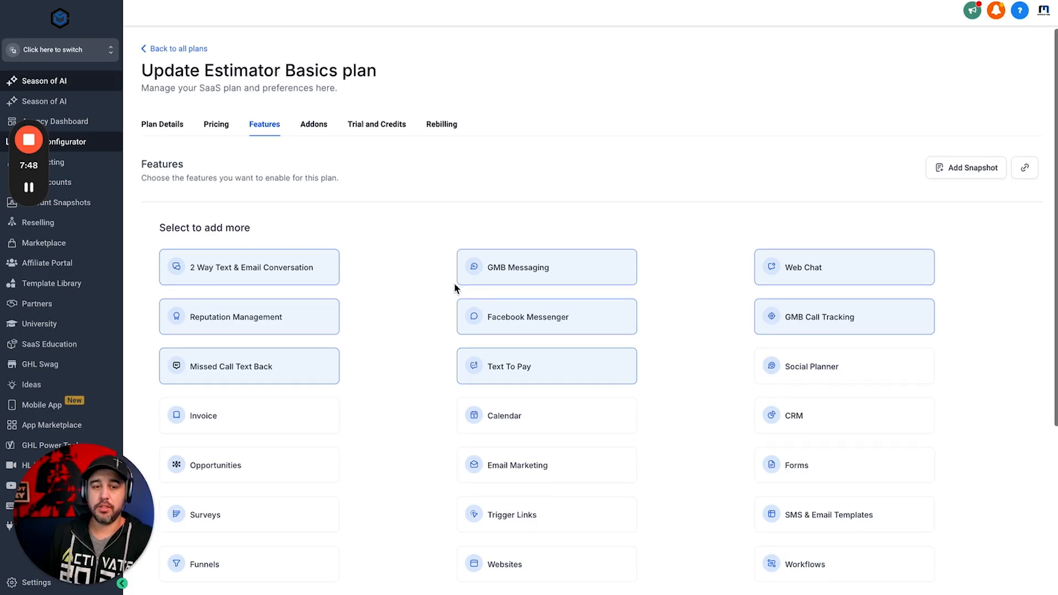
{"action": "scroll", "coordinate": [441, 286], "scroll_direction": "down", "scroll_amount": 2}
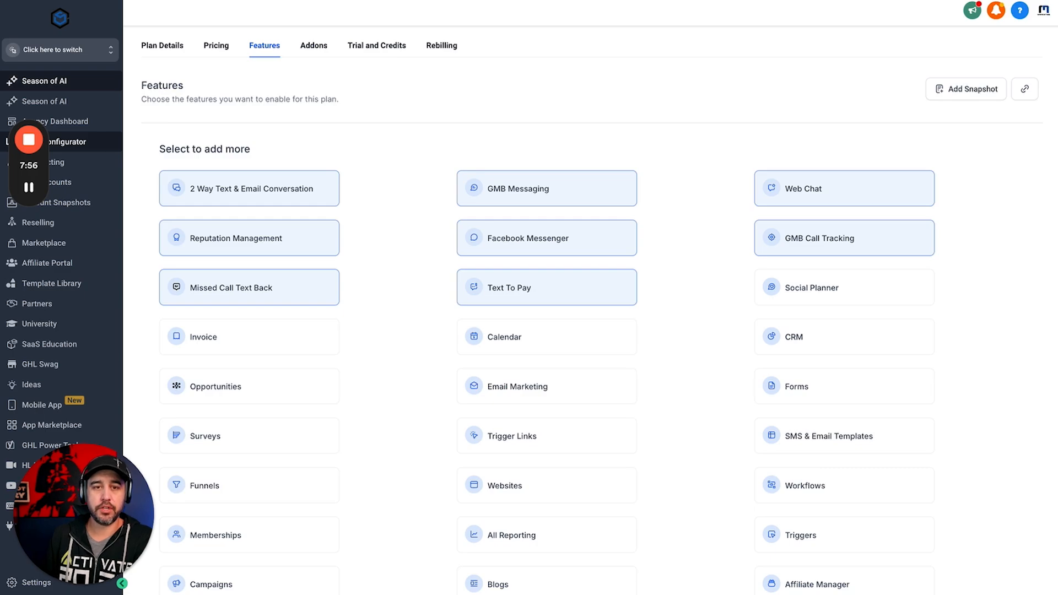
{"action": "left_click", "coordinate": [237, 1]}
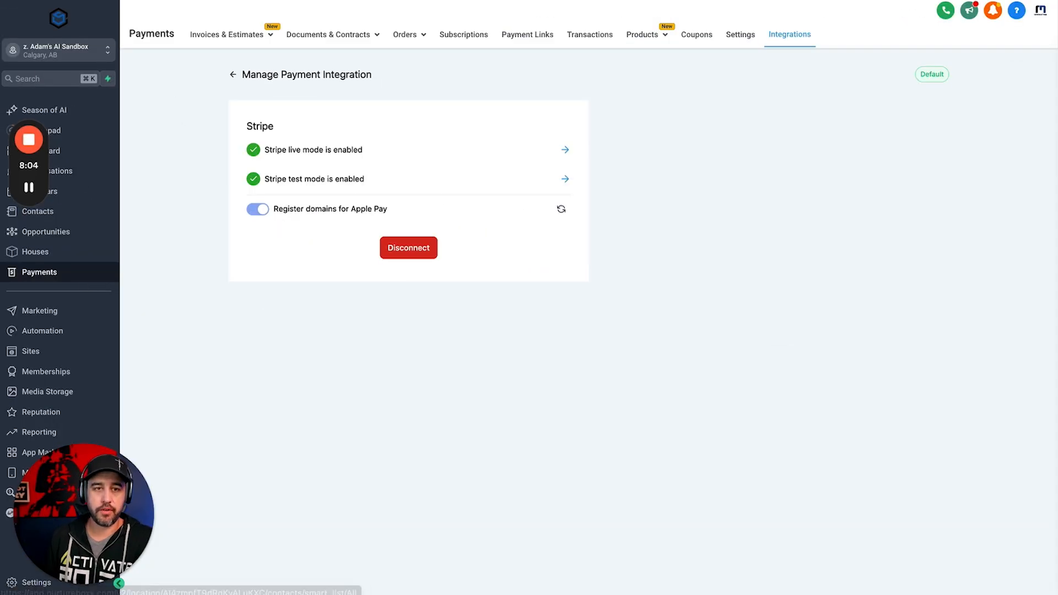
{"action": "key", "text": "ctrl+Tab"}
{"action": "scroll", "coordinate": [494, 112], "scroll_direction": "down", "scroll_amount": 1}
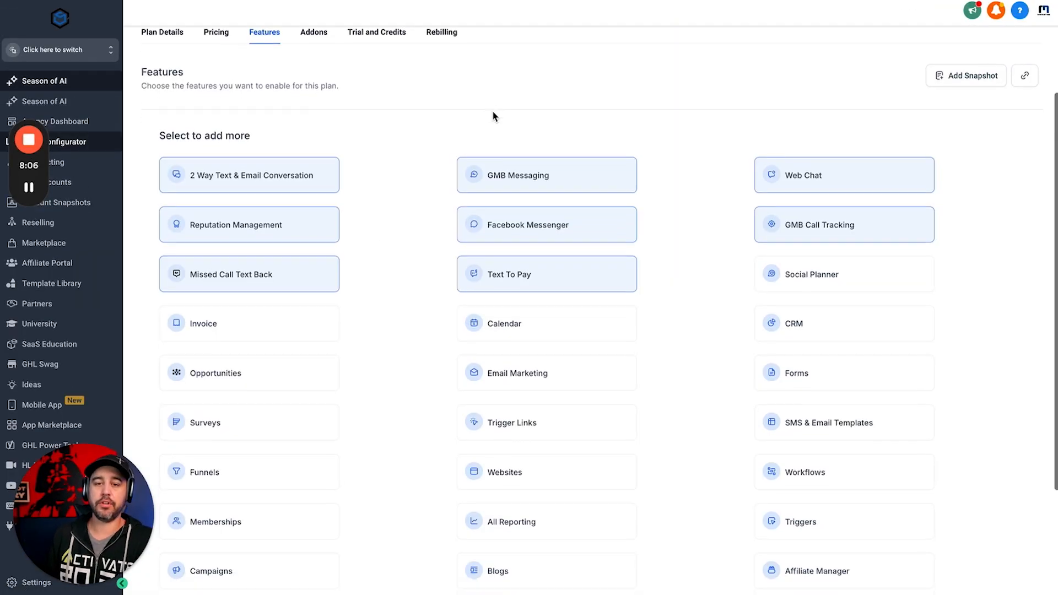
Add Social Planner, Invoice, Calendar, CRM, Email Marketing, Opportunities and Forms to the plan's features
{"action": "scroll", "coordinate": [493, 115], "scroll_direction": "down", "scroll_amount": 2}
{"action": "left_click", "coordinate": [800, 177]}
{"action": "left_click", "coordinate": [267, 234]}
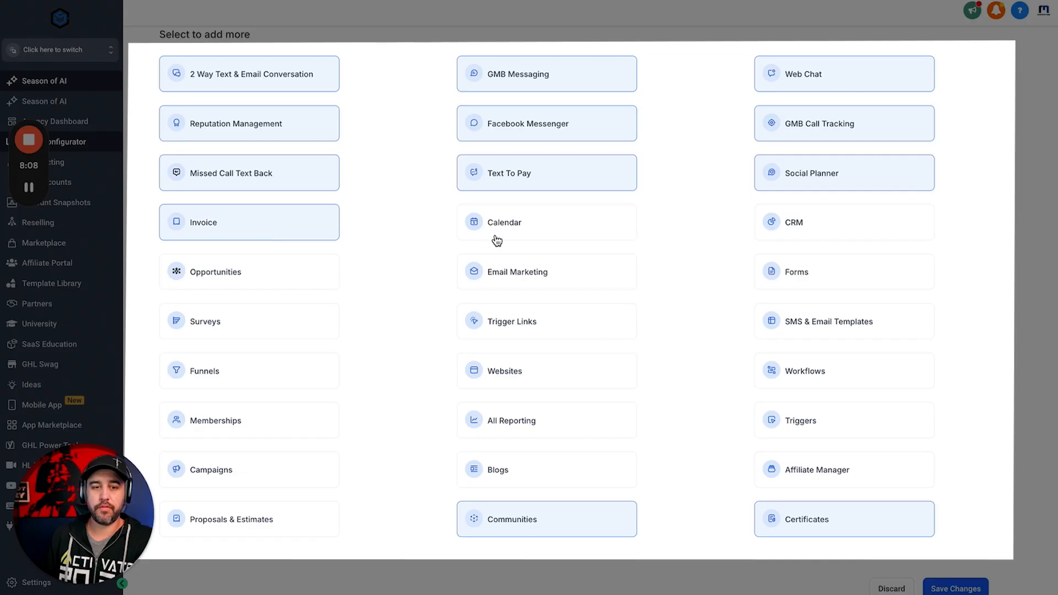
{"action": "left_click", "coordinate": [498, 240]}
{"action": "left_click", "coordinate": [818, 238]}
{"action": "left_click", "coordinate": [493, 270]}
{"action": "left_click", "coordinate": [252, 282]}
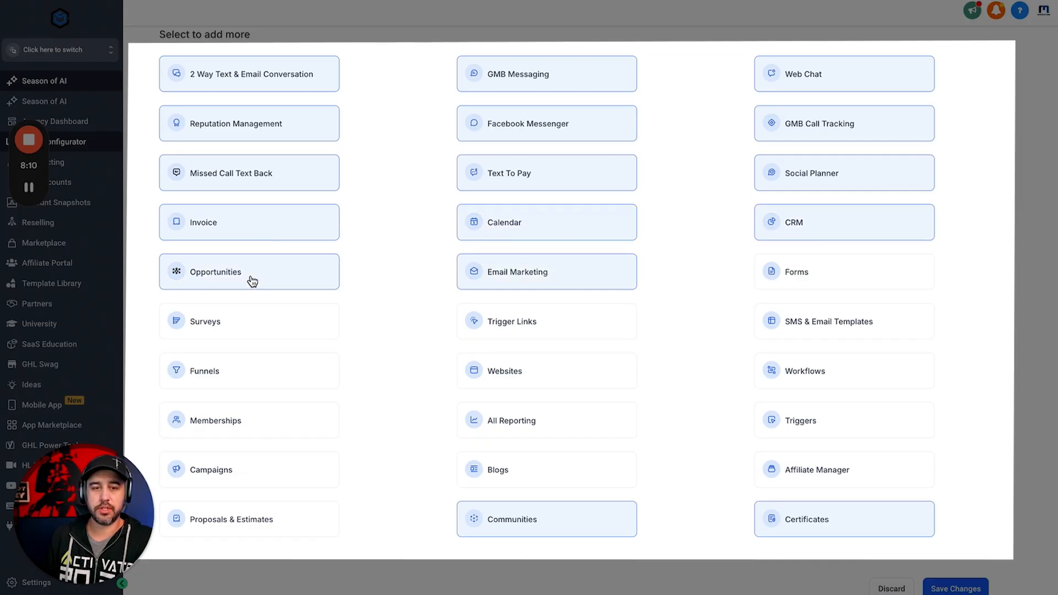
{"action": "left_click", "coordinate": [810, 294]}
Review the plan's full feature list and the snapshots available for it, without attaching one
{"action": "scroll", "coordinate": [687, 338], "scroll_direction": "down", "scroll_amount": 1}
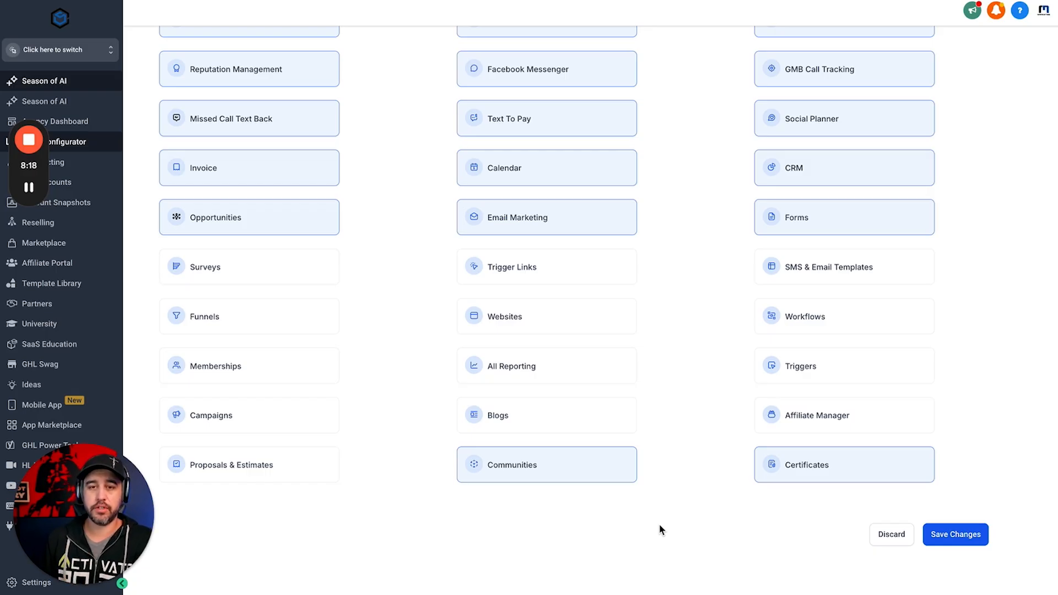
{"action": "scroll", "coordinate": [661, 529], "scroll_direction": "up", "scroll_amount": 4}
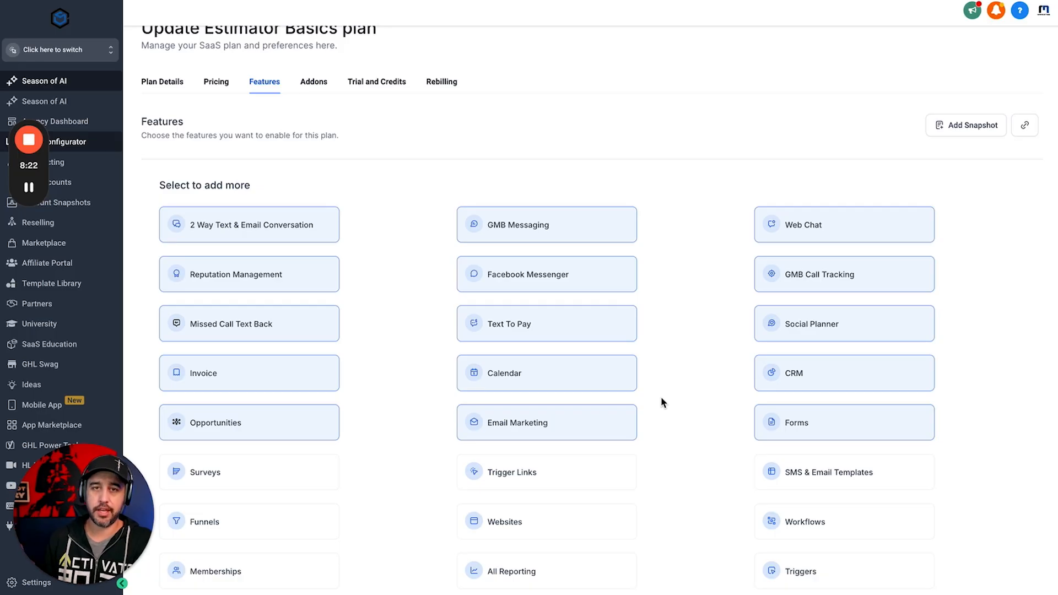
{"action": "scroll", "coordinate": [715, 330], "scroll_direction": "down", "scroll_amount": 5}
{"action": "scroll", "coordinate": [708, 295], "scroll_direction": "up", "scroll_amount": 6}
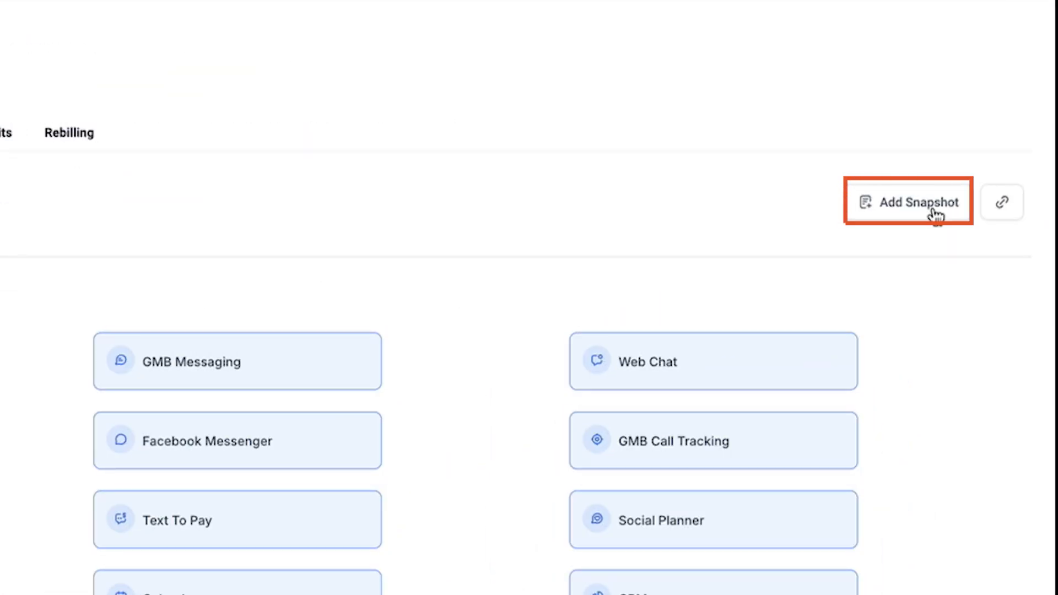
{"action": "left_click", "coordinate": [936, 215]}
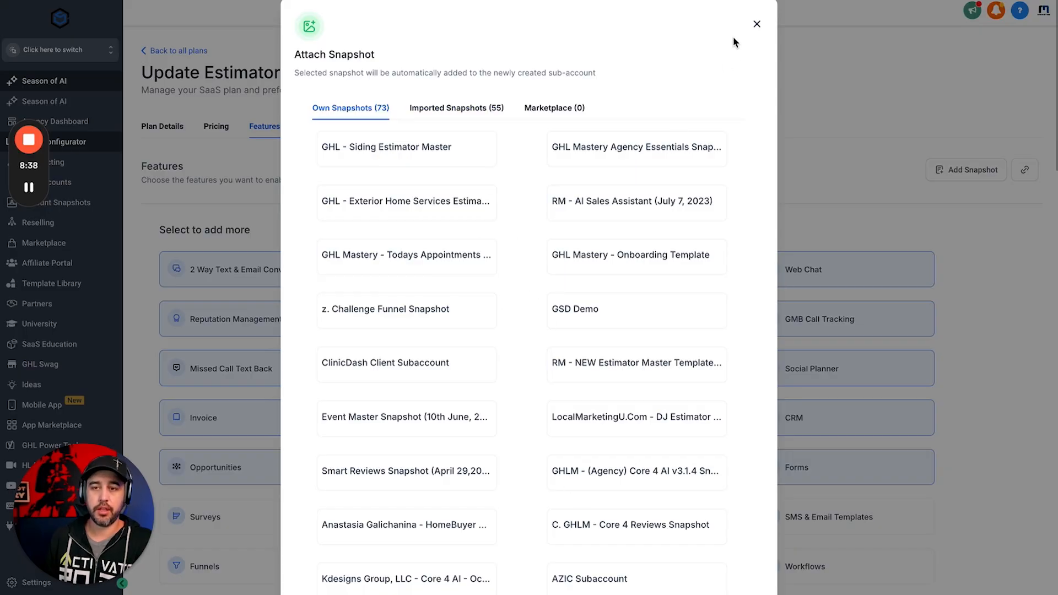
{"action": "left_click", "coordinate": [757, 24]}
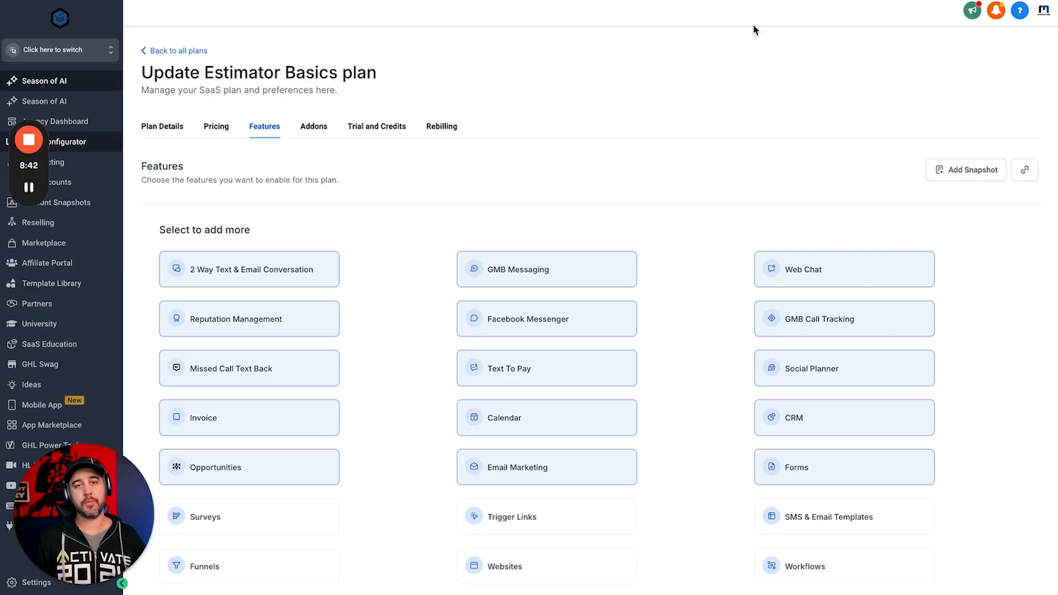
{"action": "scroll", "coordinate": [413, 327], "scroll_direction": "down", "scroll_amount": 5}
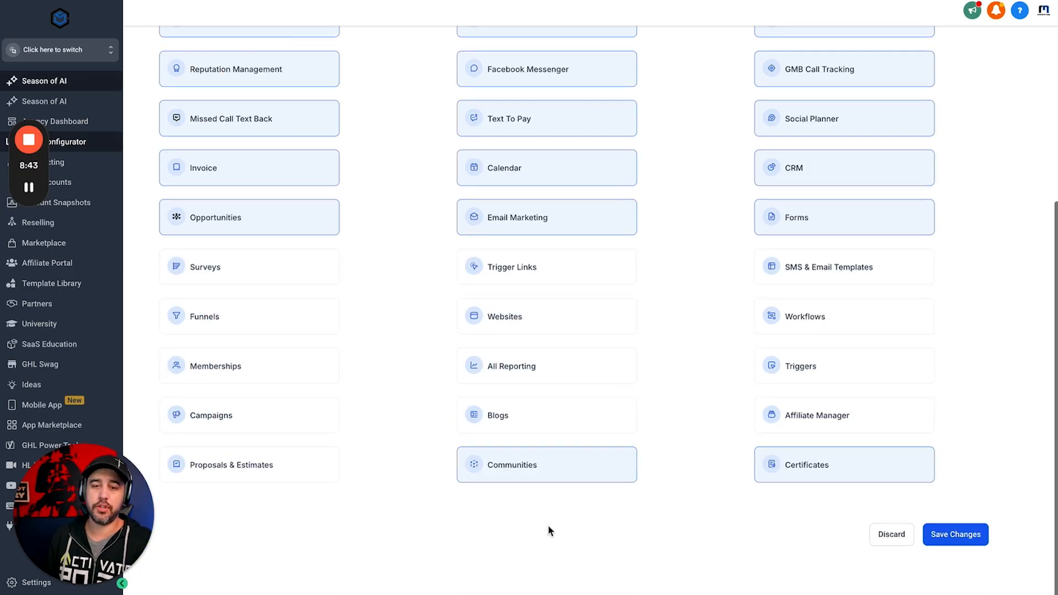
{"action": "scroll", "coordinate": [586, 210], "scroll_direction": "up", "scroll_amount": 5}
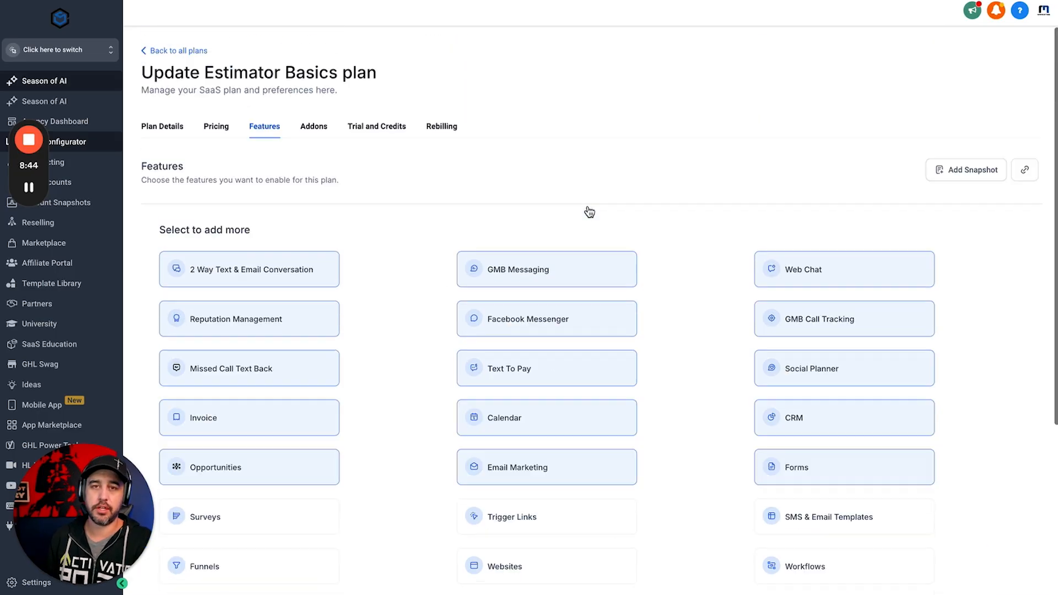
Try adding the WhatsApp and Yext addons to the plan, then deselect both
{"action": "left_click", "coordinate": [317, 138]}
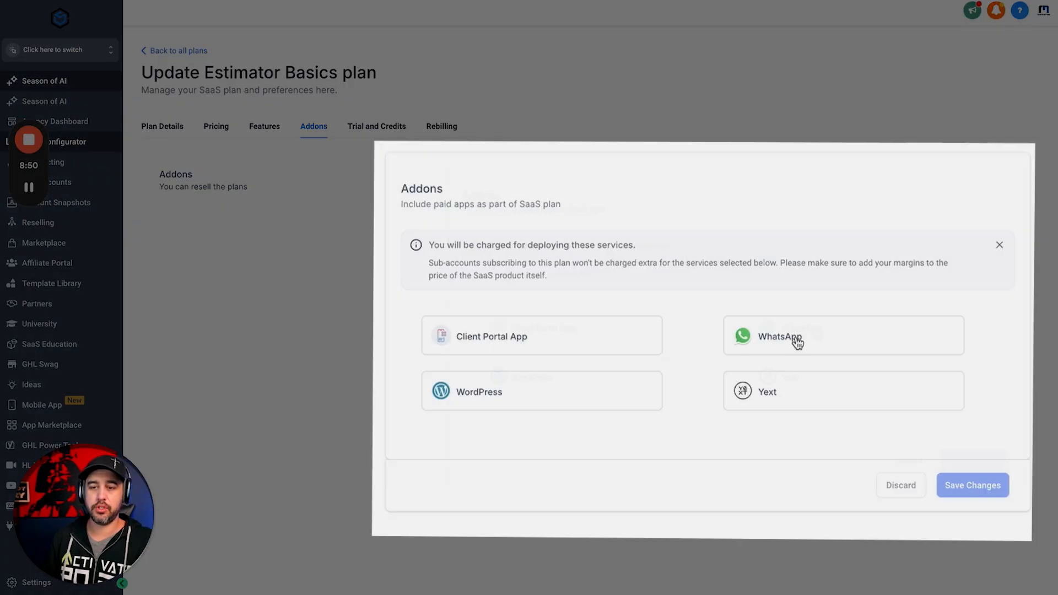
{"action": "left_click", "coordinate": [803, 329]}
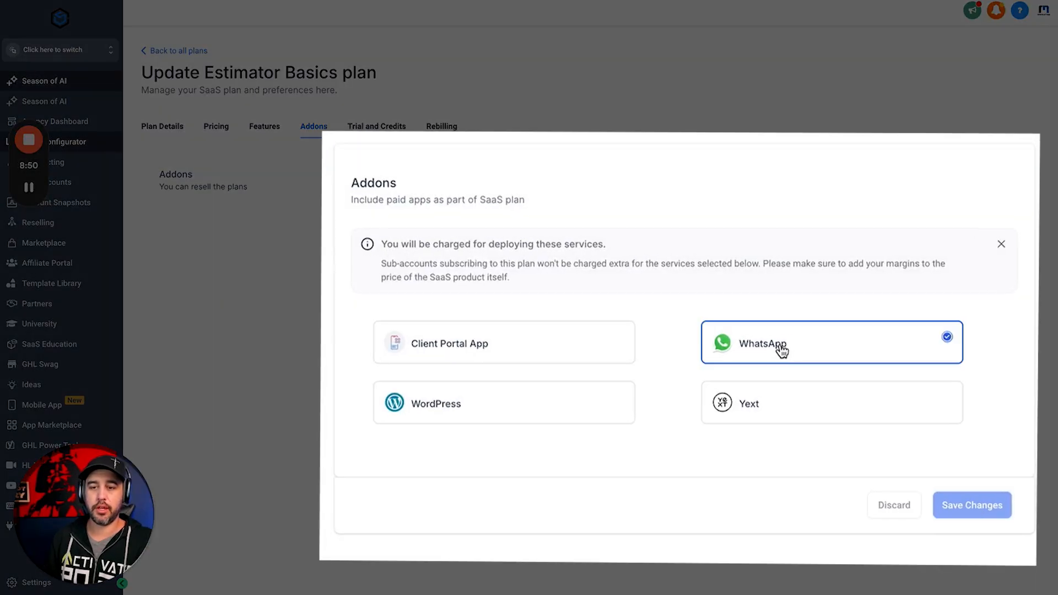
{"action": "left_click", "coordinate": [792, 414]}
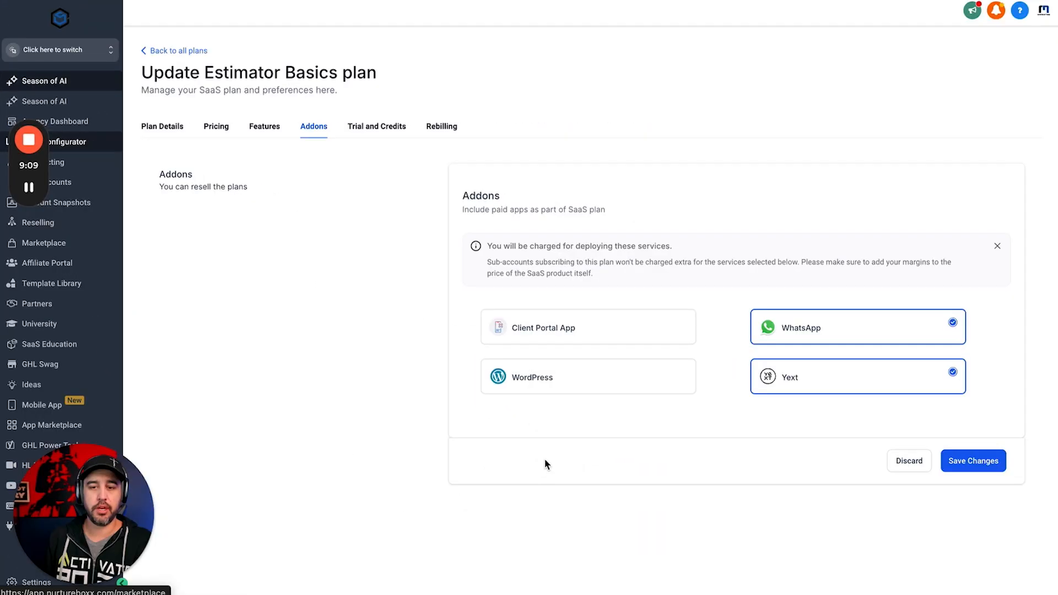
{"action": "left_click", "coordinate": [828, 323]}
{"action": "left_click", "coordinate": [849, 385]}
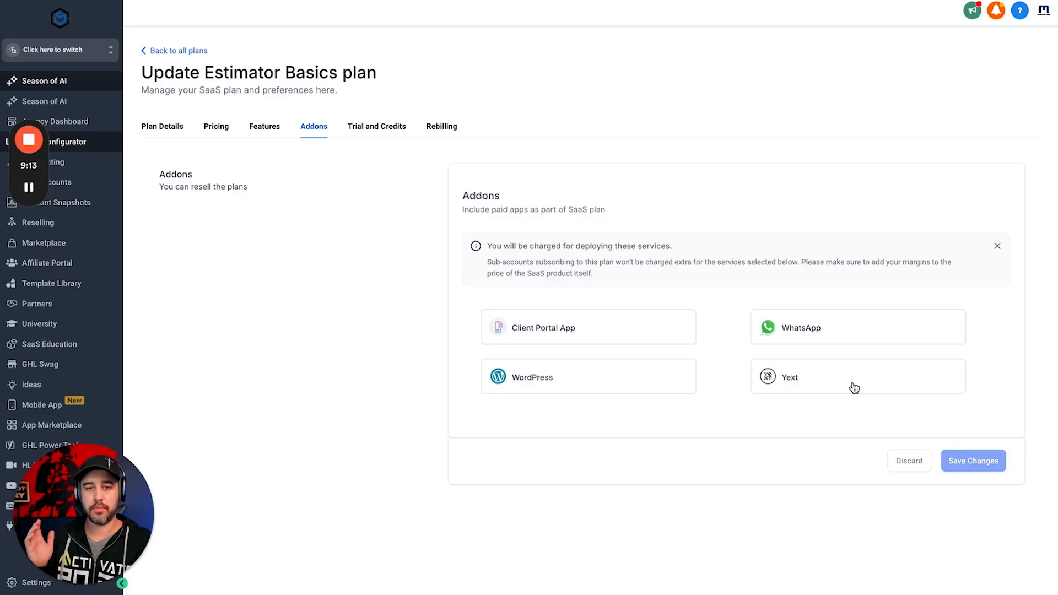
Activate the plan's trial period and set it to 14 days
{"action": "left_click", "coordinate": [377, 127]}
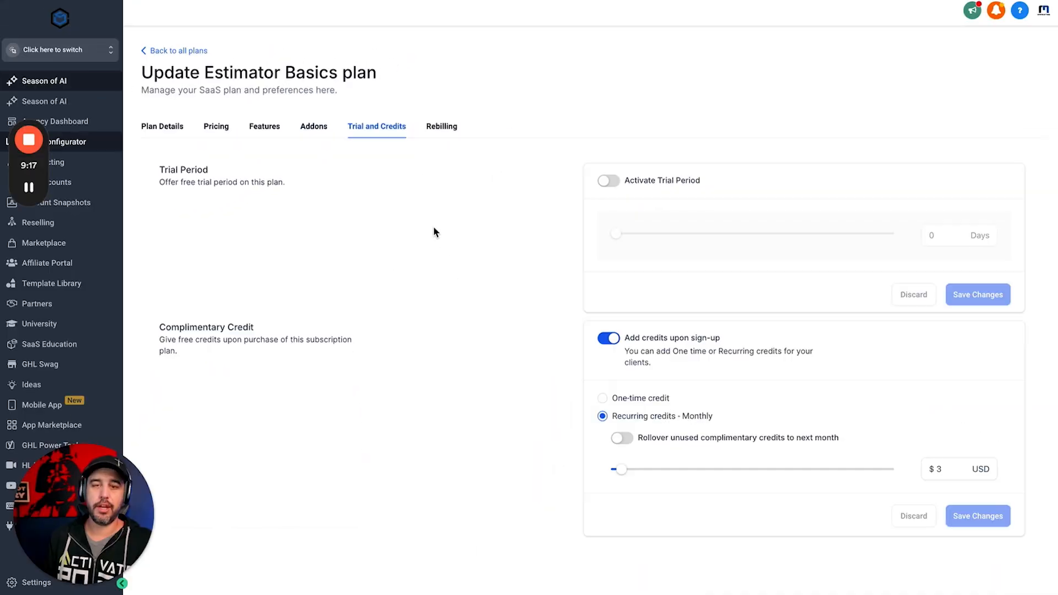
{"action": "left_click", "coordinate": [609, 181]}
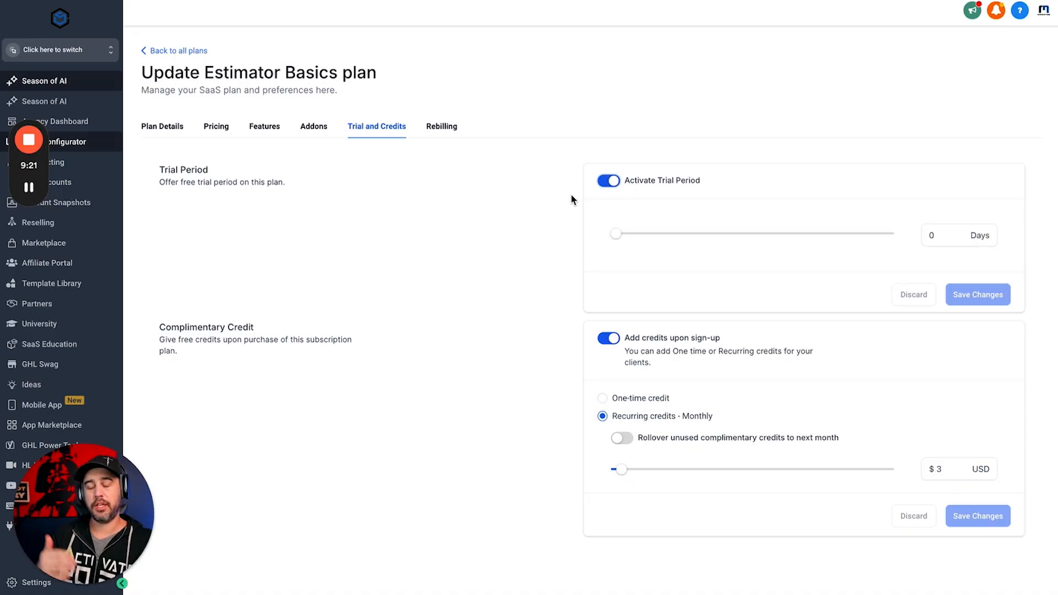
{"action": "left_click_drag", "start_coordinate": [616, 234], "coordinate": [748, 243]}
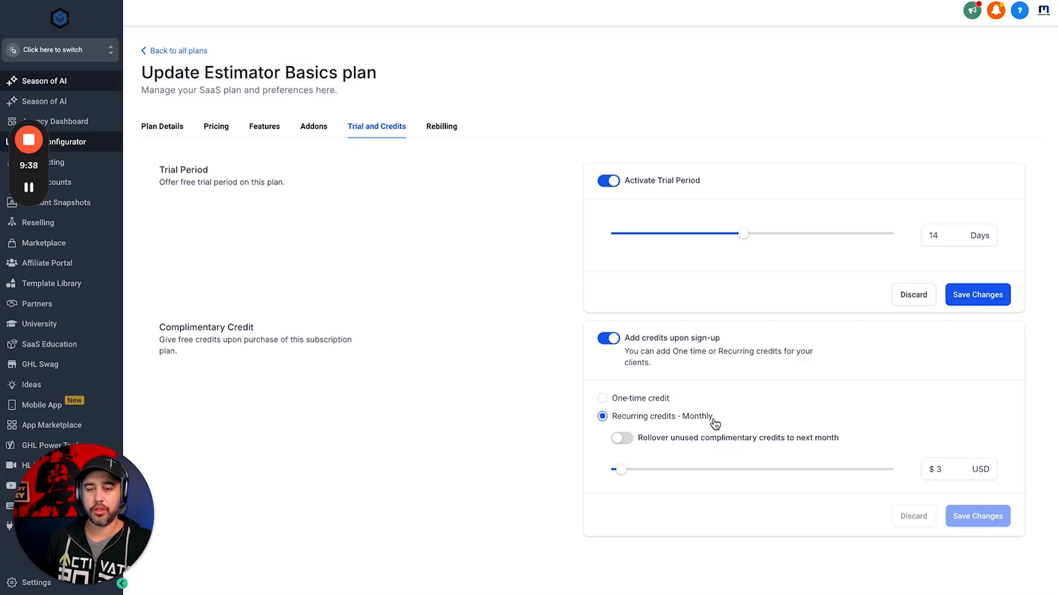
Compare the one-time and recurring monthly complimentary credits and read the option for rolling over unused credits, keeping recurring credits selected
{"action": "left_click", "coordinate": [602, 398]}
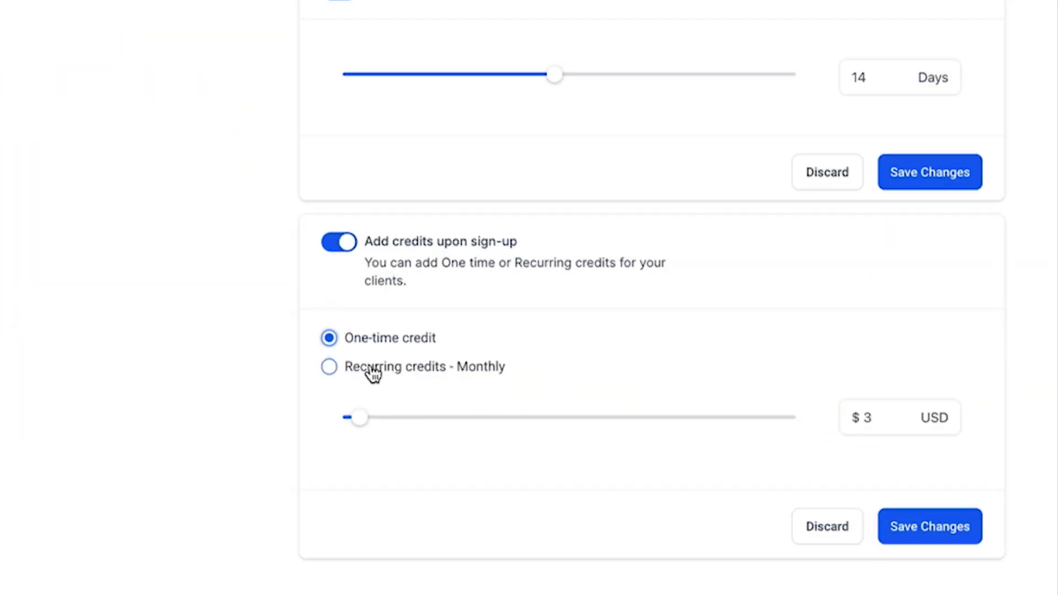
{"action": "left_click", "coordinate": [373, 368]}
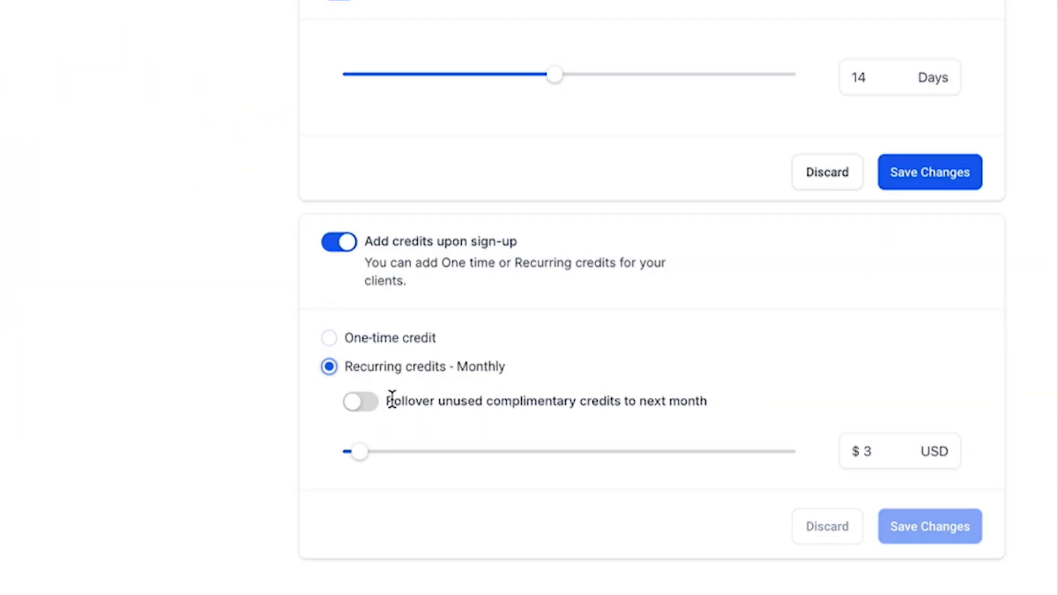
{"action": "left_click_drag", "start_coordinate": [395, 399], "coordinate": [761, 427]}
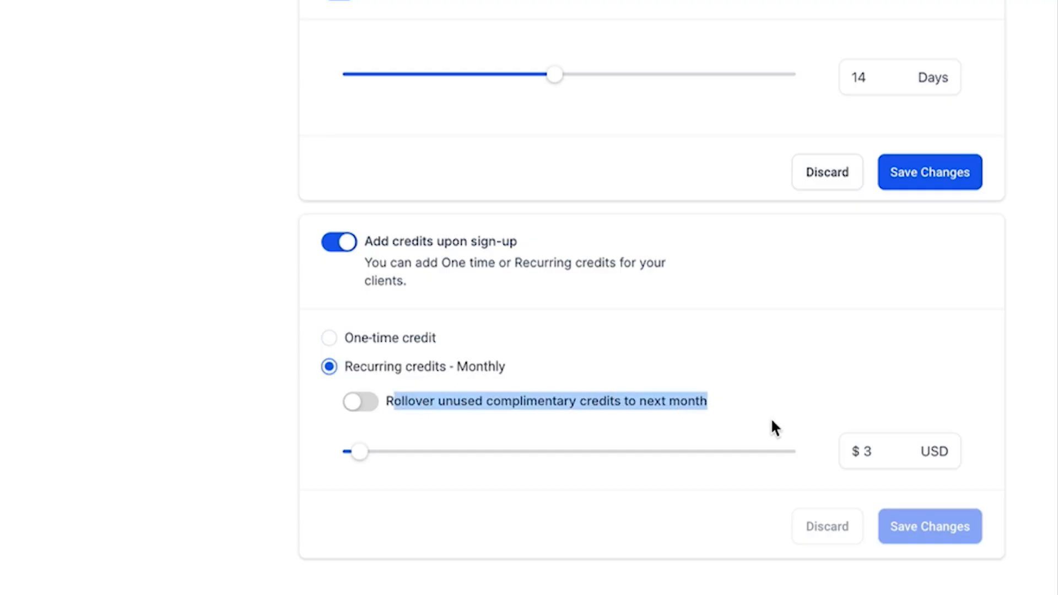
{"action": "left_click", "coordinate": [771, 418]}
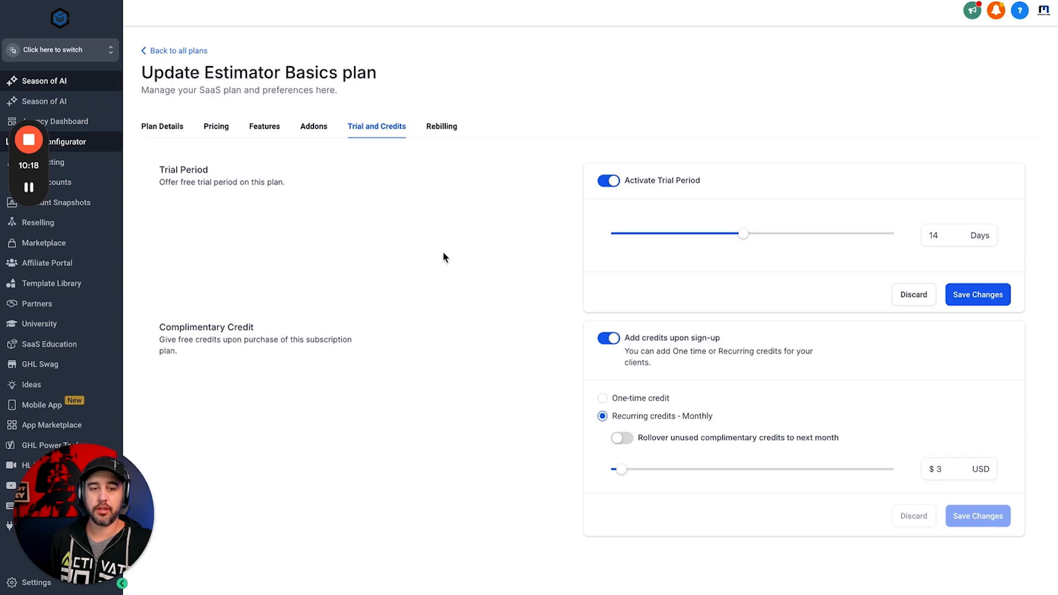
Review the plan's rebilling settings for Phone System, Email, LC - Premium Triggers & Actions and LC Email Verification
{"action": "left_click", "coordinate": [441, 126]}
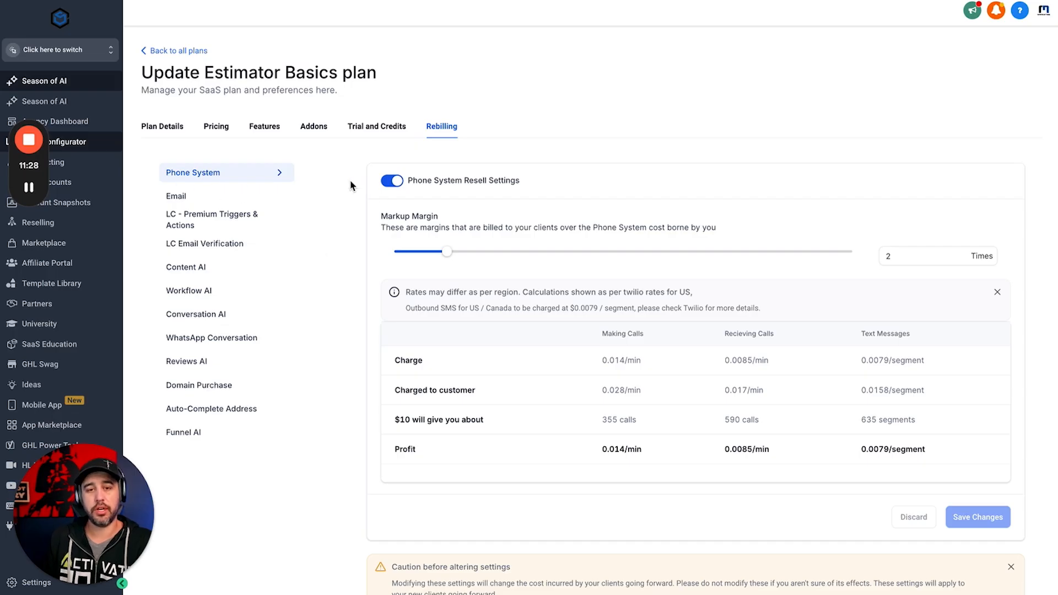
{"action": "scroll", "coordinate": [266, 220], "scroll_direction": "down", "scroll_amount": 1}
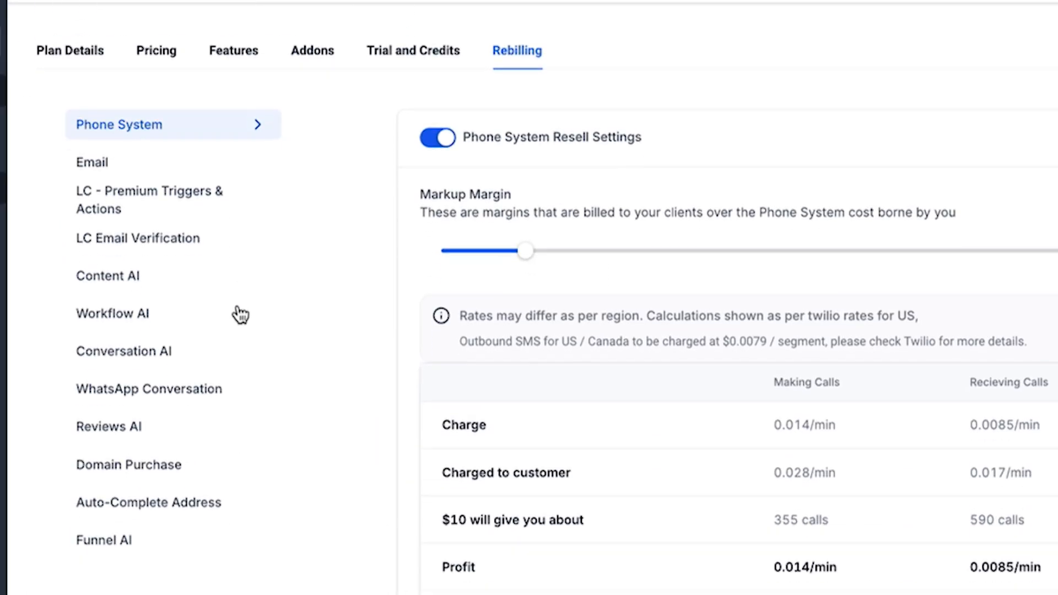
{"action": "left_click", "coordinate": [154, 165]}
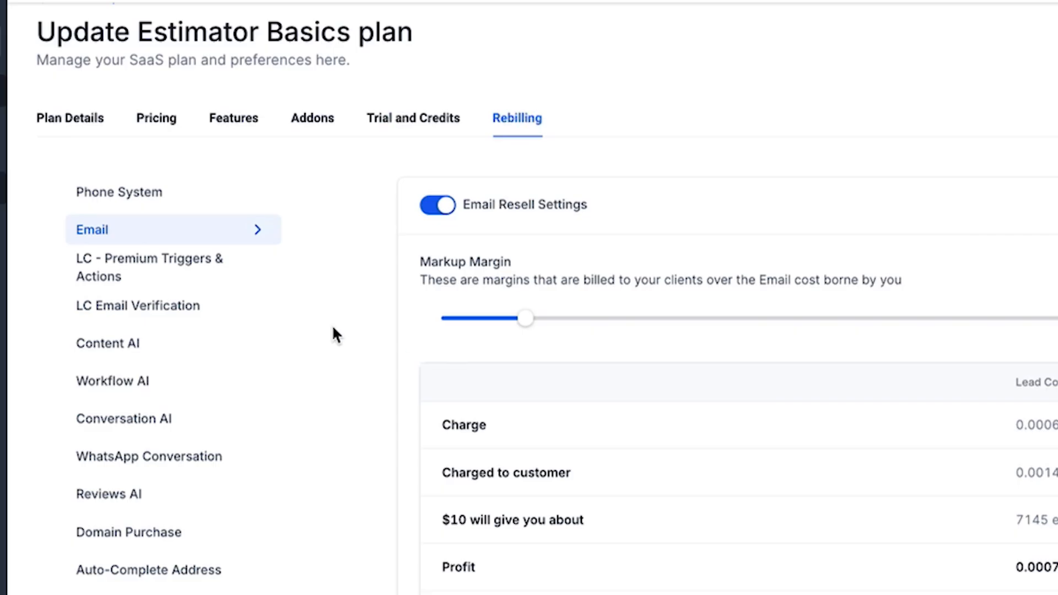
{"action": "left_click", "coordinate": [182, 259]}
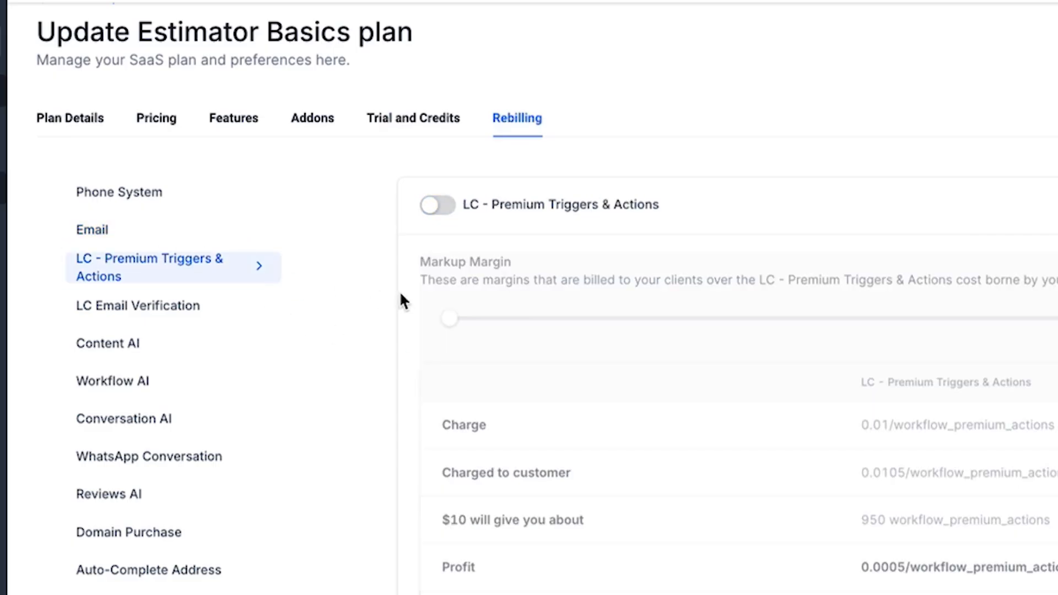
{"action": "left_click", "coordinate": [201, 312]}
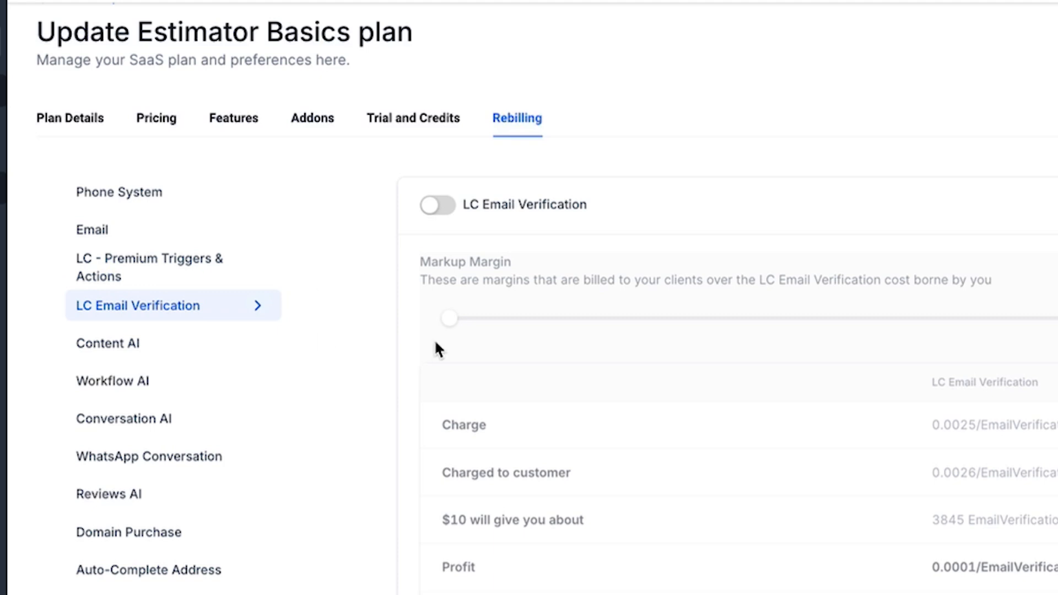
Enable LC Email Verification rebilling, try a markup margin of 8.4 times, and set the margin back to 1.05 times
{"action": "left_click", "coordinate": [443, 212]}
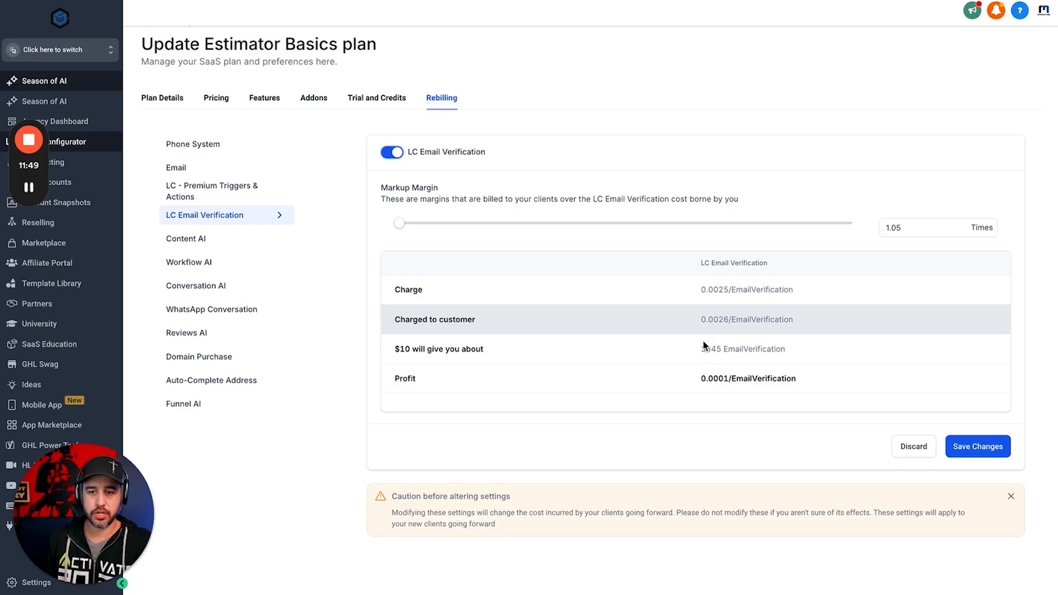
{"action": "left_click_drag", "start_coordinate": [700, 379], "coordinate": [802, 386]}
{"action": "left_click", "coordinate": [803, 386]}
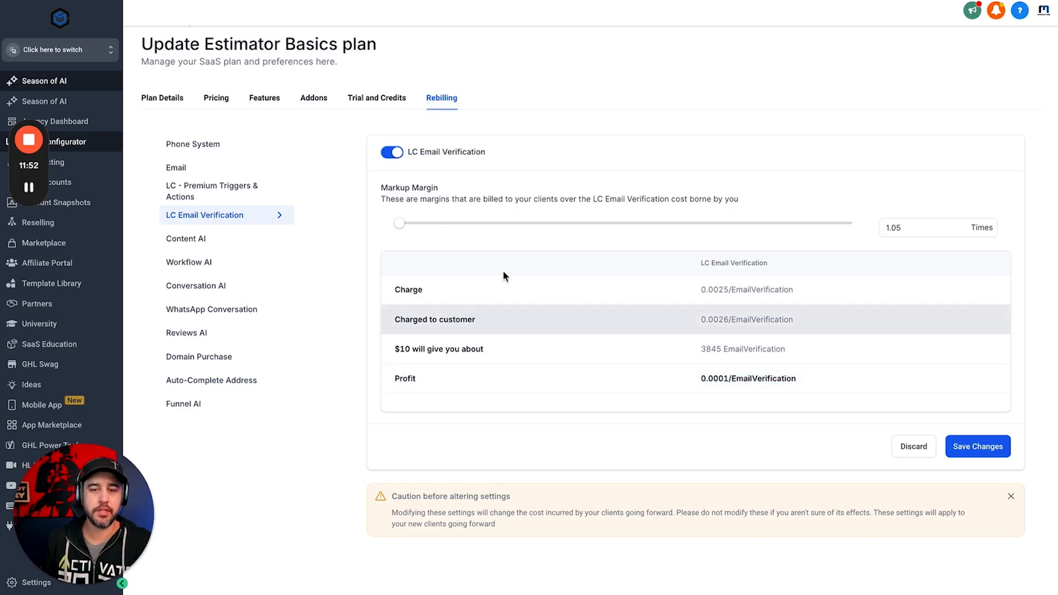
{"action": "left_click_drag", "start_coordinate": [400, 223], "coordinate": [766, 227]}
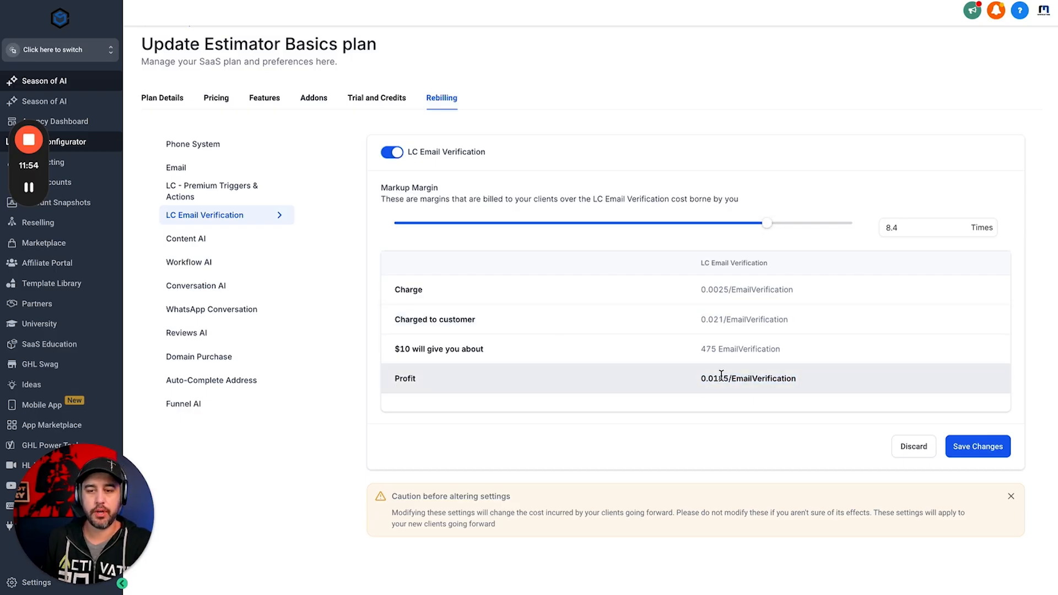
{"action": "left_click_drag", "start_coordinate": [772, 227], "coordinate": [397, 226]}
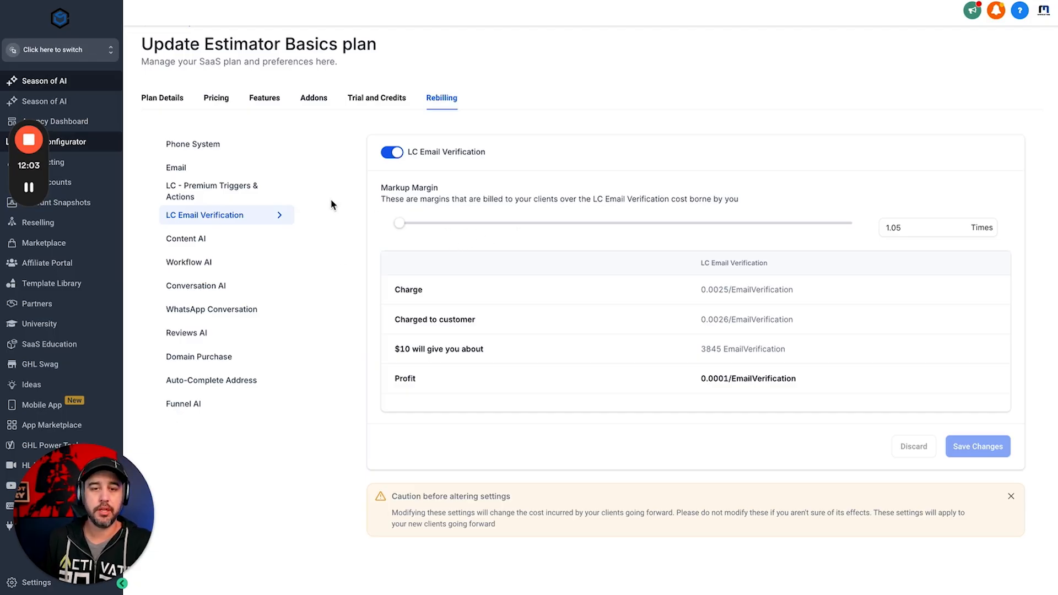
Review the rebilling charges and margins of each remaining service, from Content AI through Funnel AI, without enabling any
{"action": "left_click", "coordinate": [210, 240]}
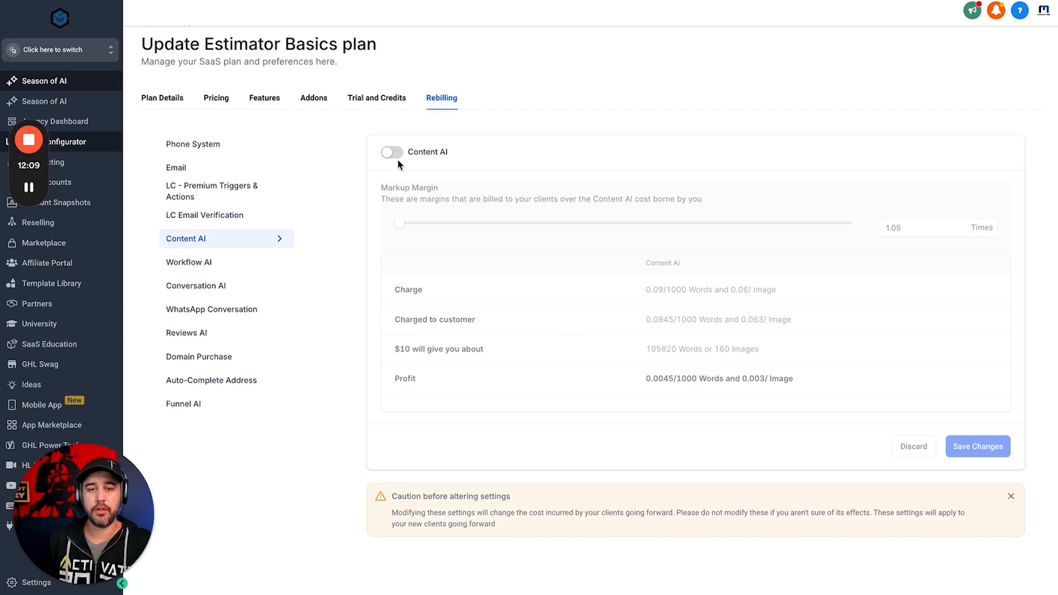
{"action": "left_click", "coordinate": [225, 264]}
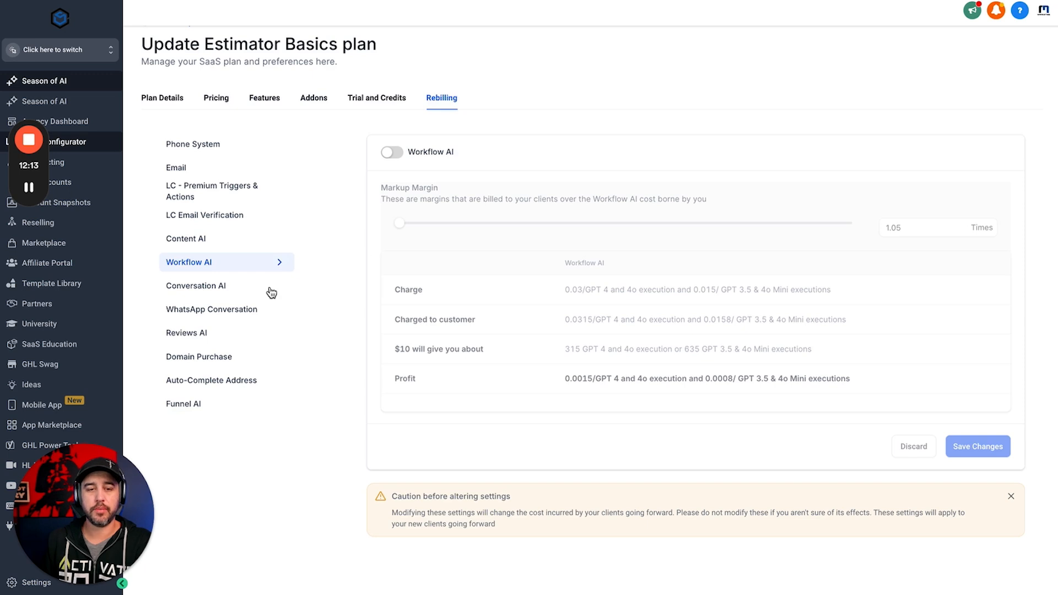
{"action": "left_click", "coordinate": [231, 286]}
{"action": "left_click", "coordinate": [232, 317]}
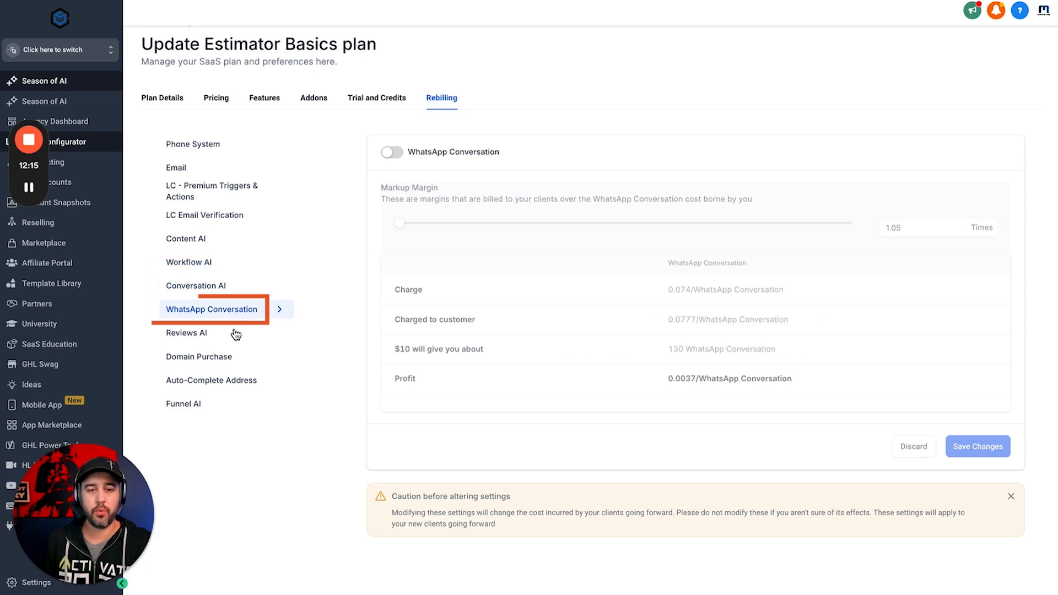
{"action": "left_click", "coordinate": [225, 339]}
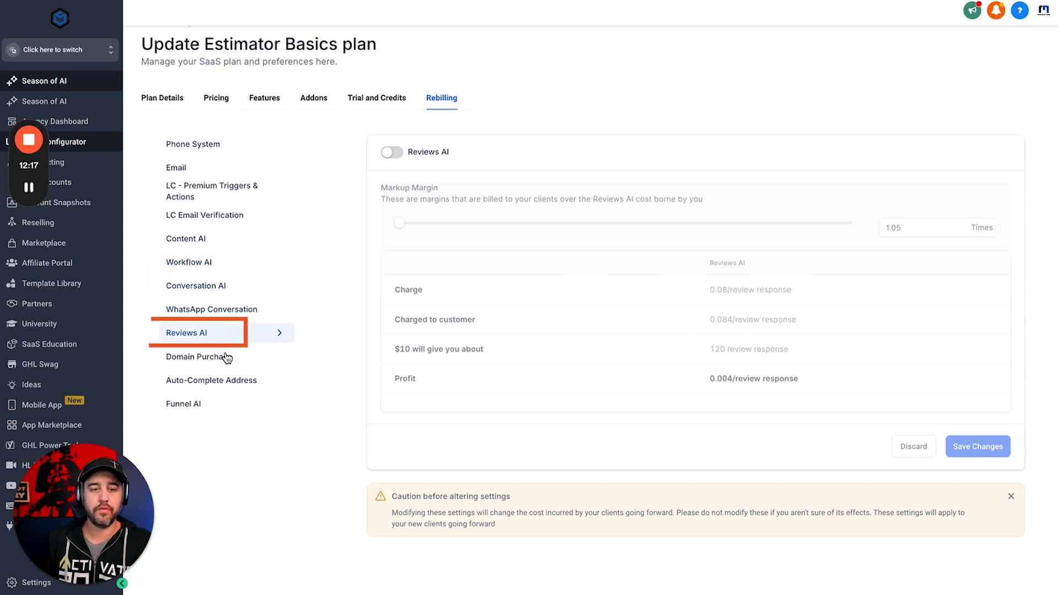
{"action": "left_click", "coordinate": [227, 357]}
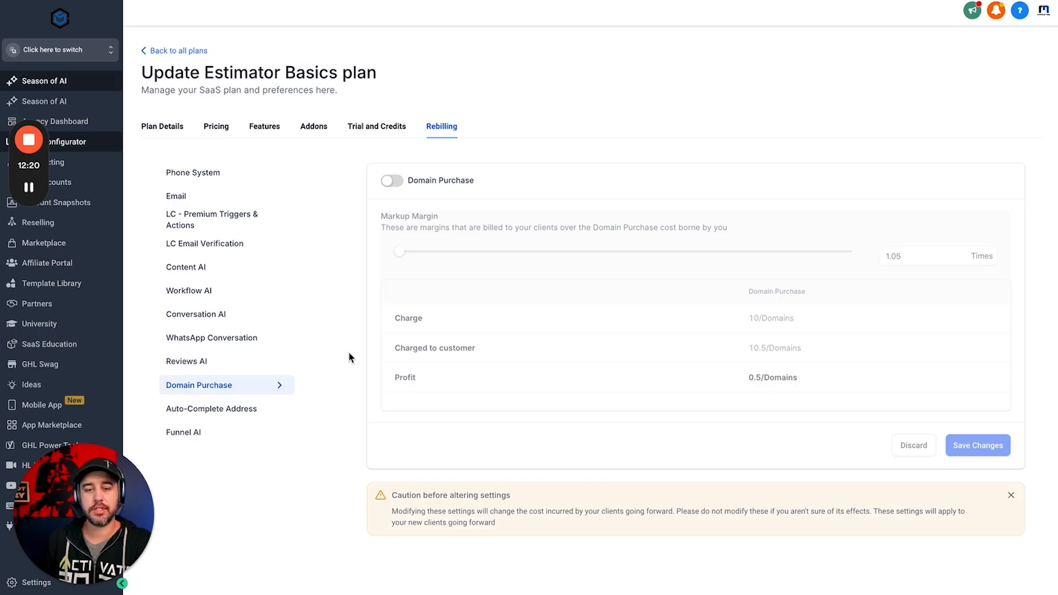
{"action": "left_click", "coordinate": [270, 409]}
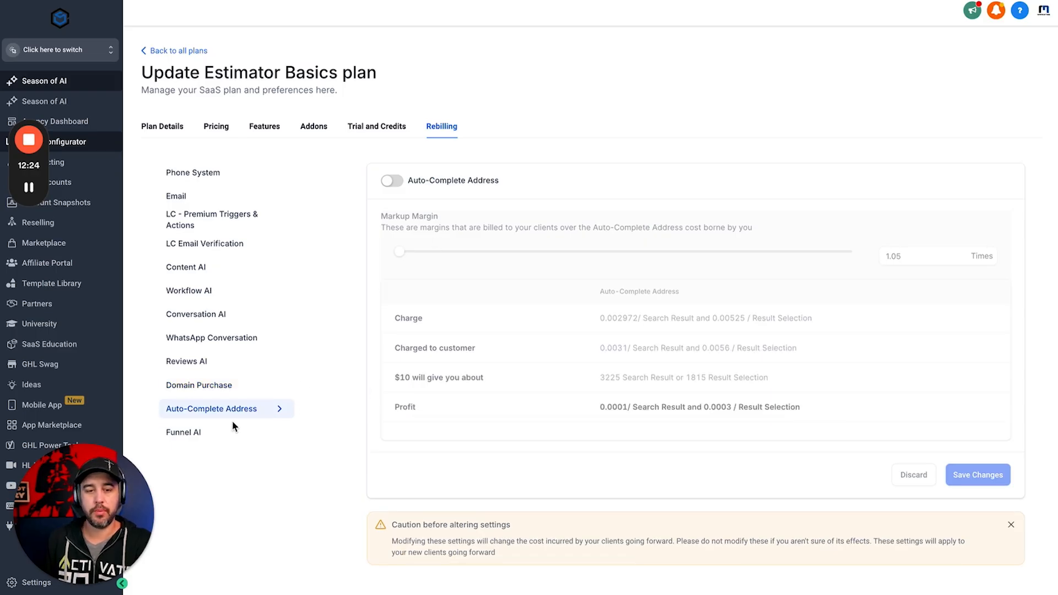
{"action": "left_click", "coordinate": [222, 433]}
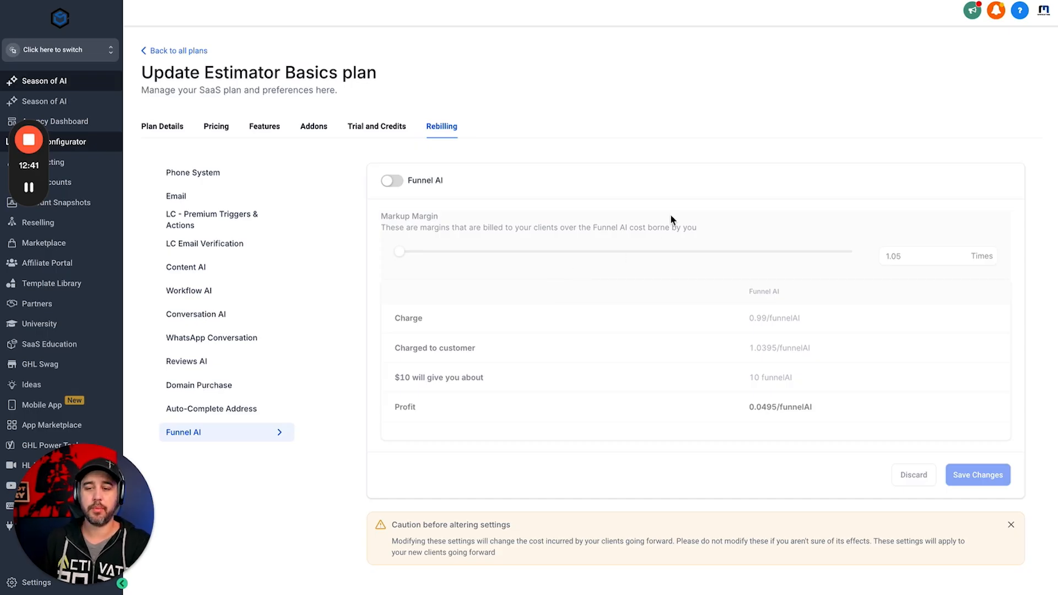
{"action": "scroll", "coordinate": [675, 217], "scroll_direction": "down", "scroll_amount": 1}
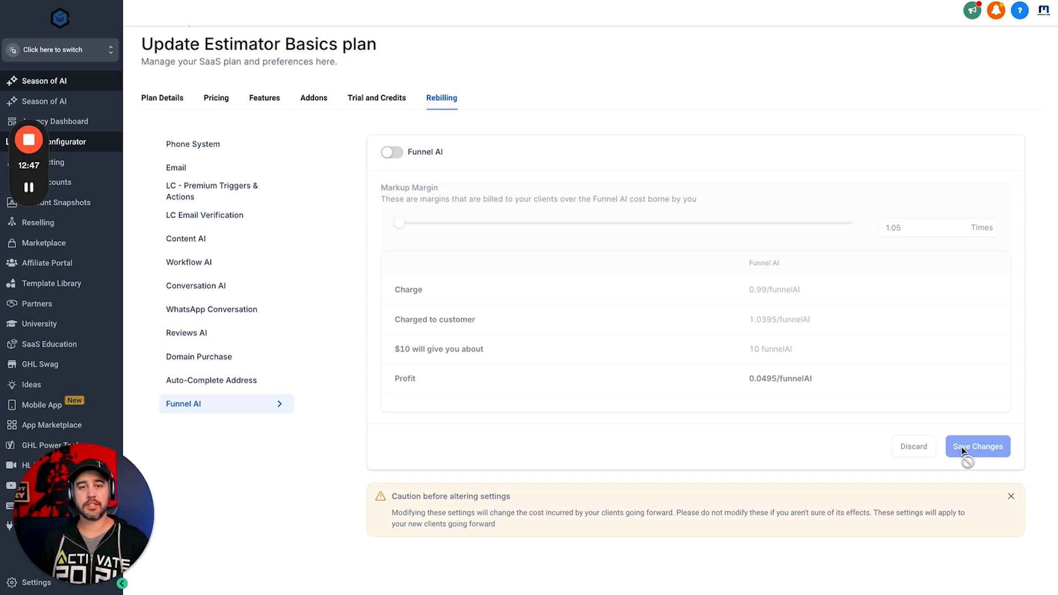
Go back to the list of all plans and inspect the Estimator Basics monthly price in Stripe, then return to the plans
{"action": "left_click", "coordinate": [168, 99]}
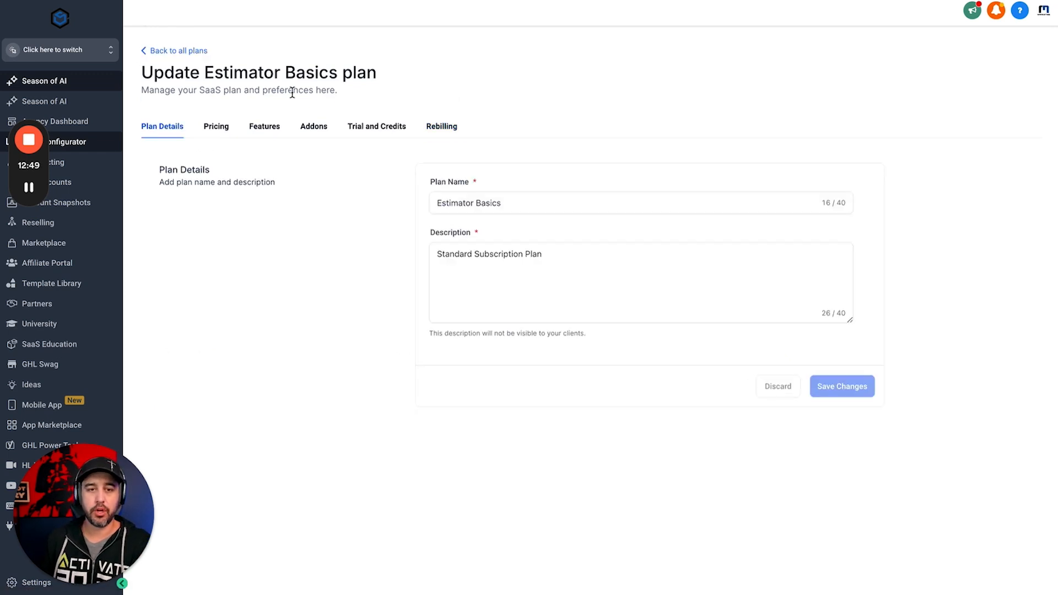
{"action": "left_click", "coordinate": [192, 50]}
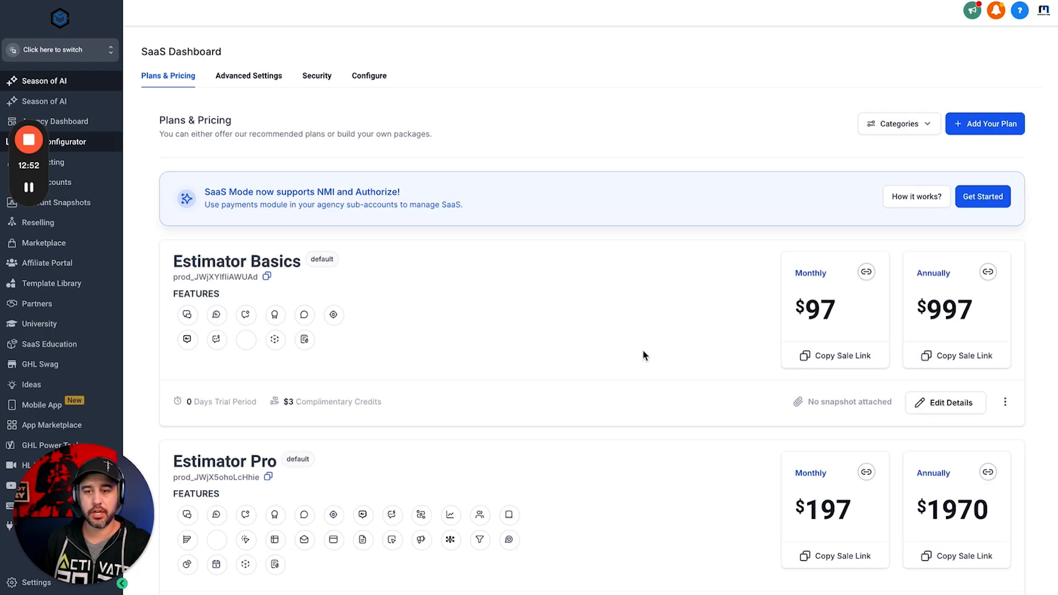
{"action": "scroll", "coordinate": [643, 354], "scroll_direction": "down", "scroll_amount": 3}
{"action": "scroll", "coordinate": [643, 354], "scroll_direction": "up", "scroll_amount": 3}
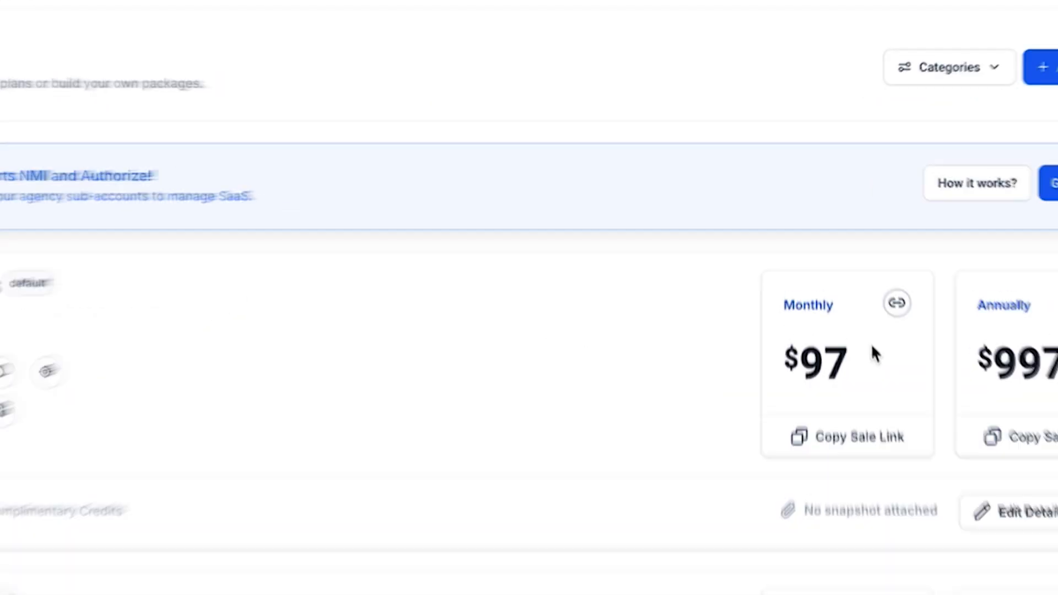
{"action": "left_click", "coordinate": [899, 306]}
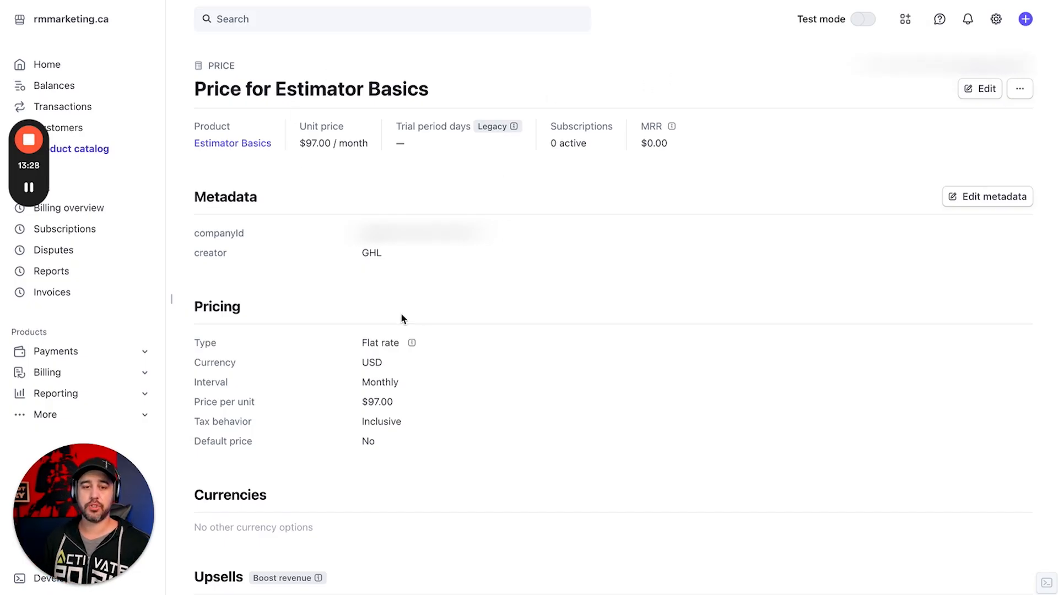
{"action": "left_click", "coordinate": [258, 1]}
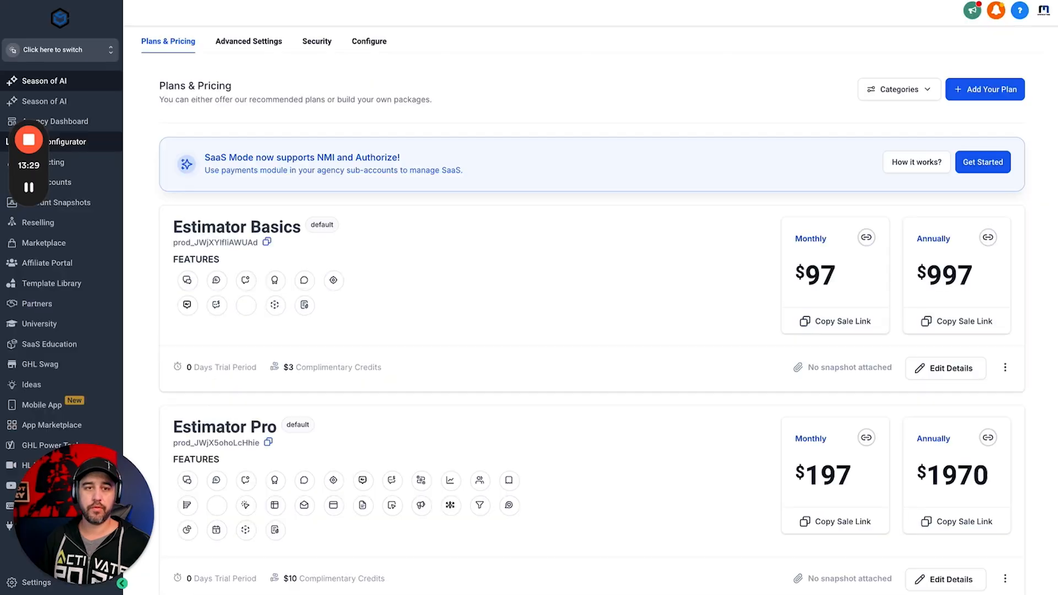
Copy the Estimator Basics monthly sale link, preview its checkout page in a new browser tab, and return to the plans list
{"action": "left_click", "coordinate": [840, 321]}
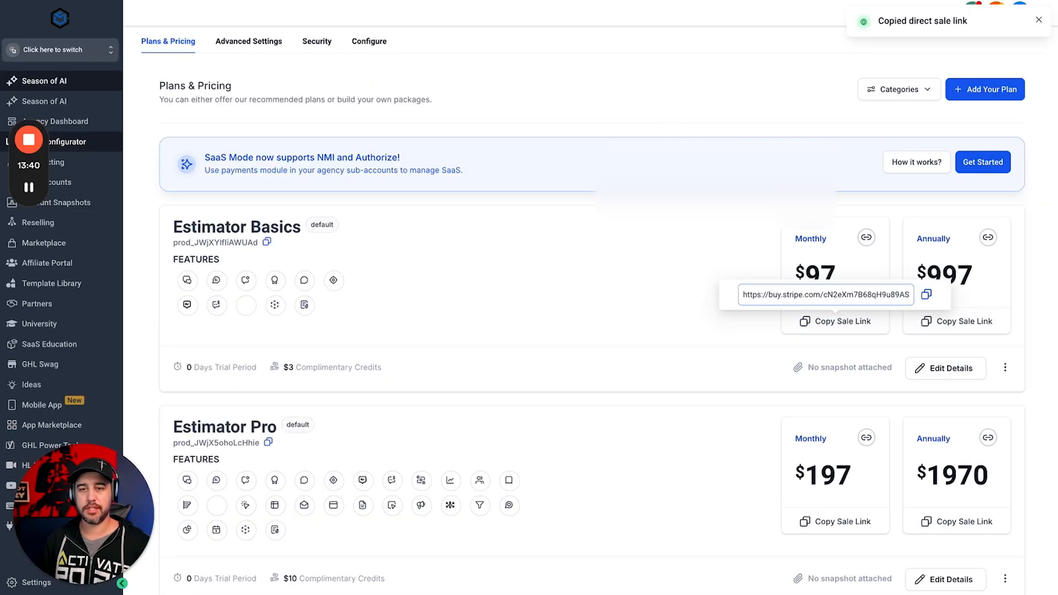
{"action": "key", "text": "super+t"}
{"action": "key", "text": "super+v"}
{"action": "key", "text": "Return"}
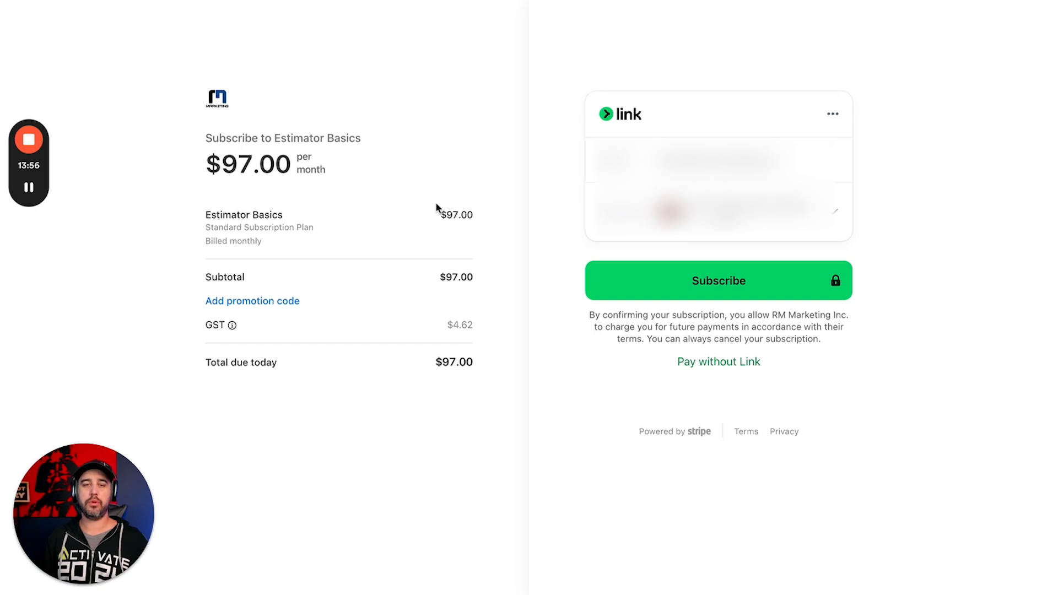
{"action": "left_click", "coordinate": [176, 1]}
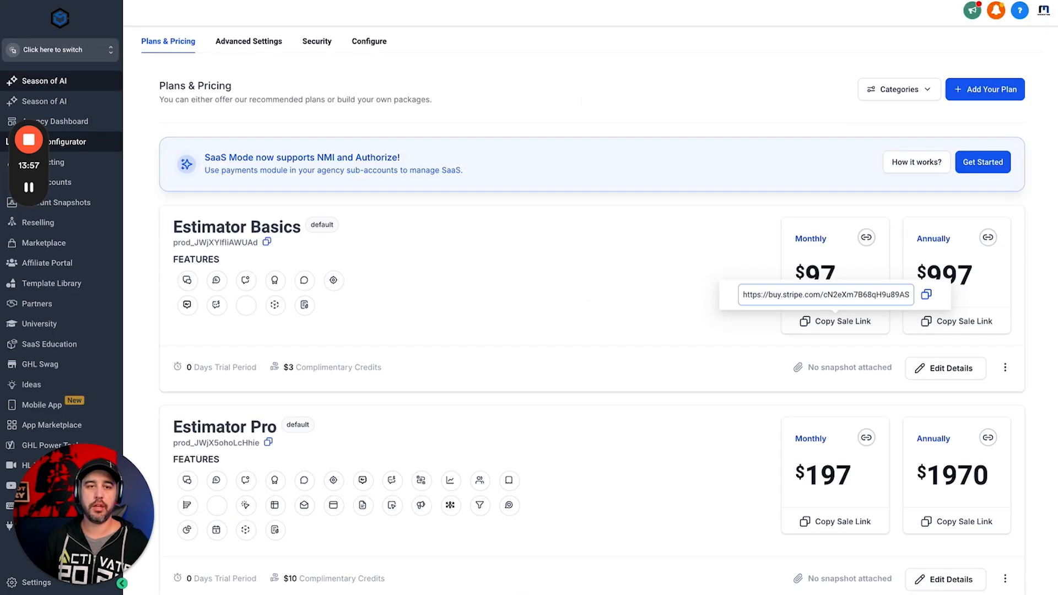
{"action": "left_click", "coordinate": [735, 251]}
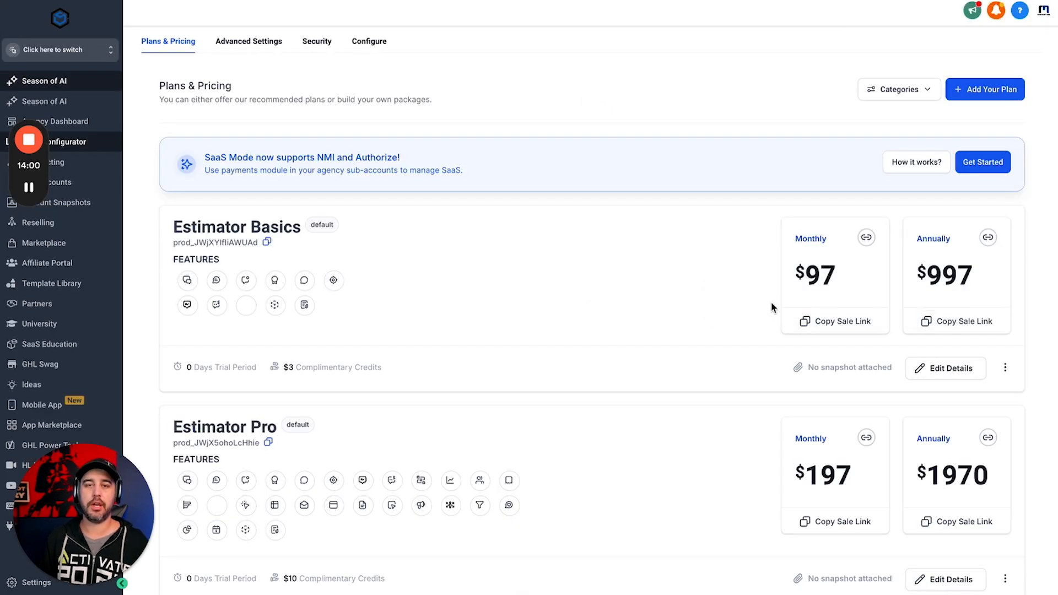